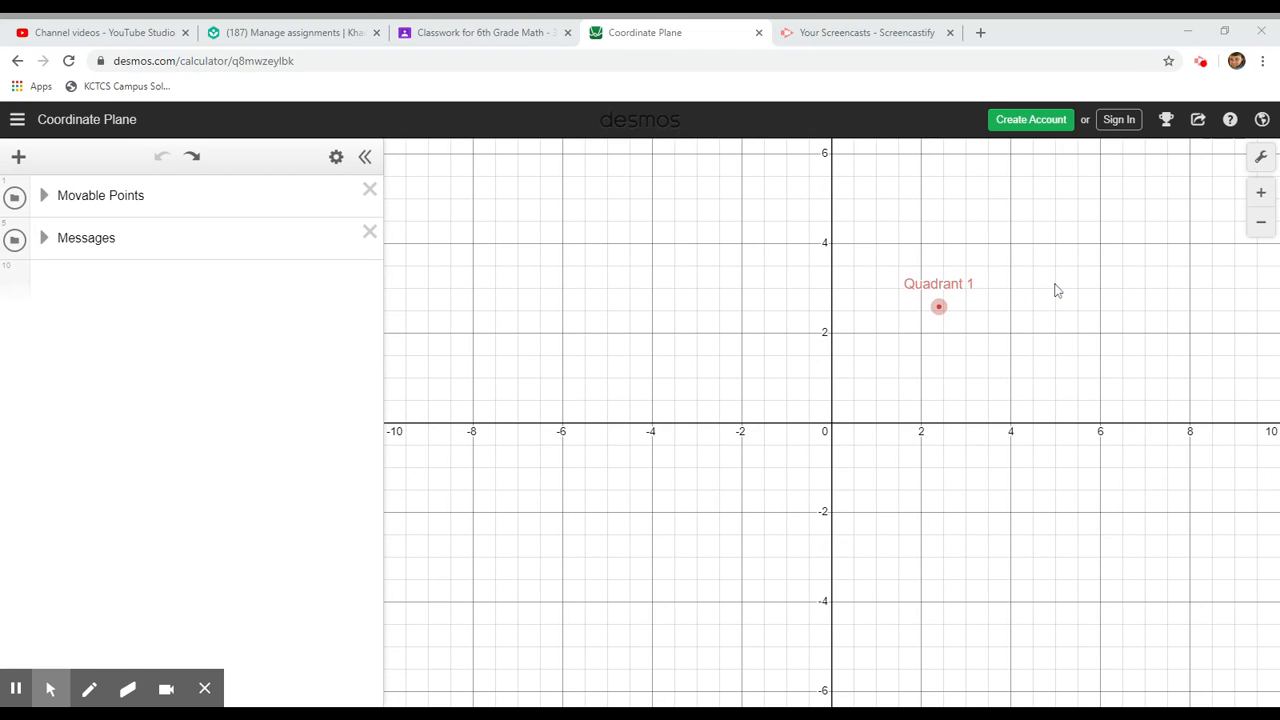
Set the graph's x-axis range from −20 to 20.
left_click(1261, 160)
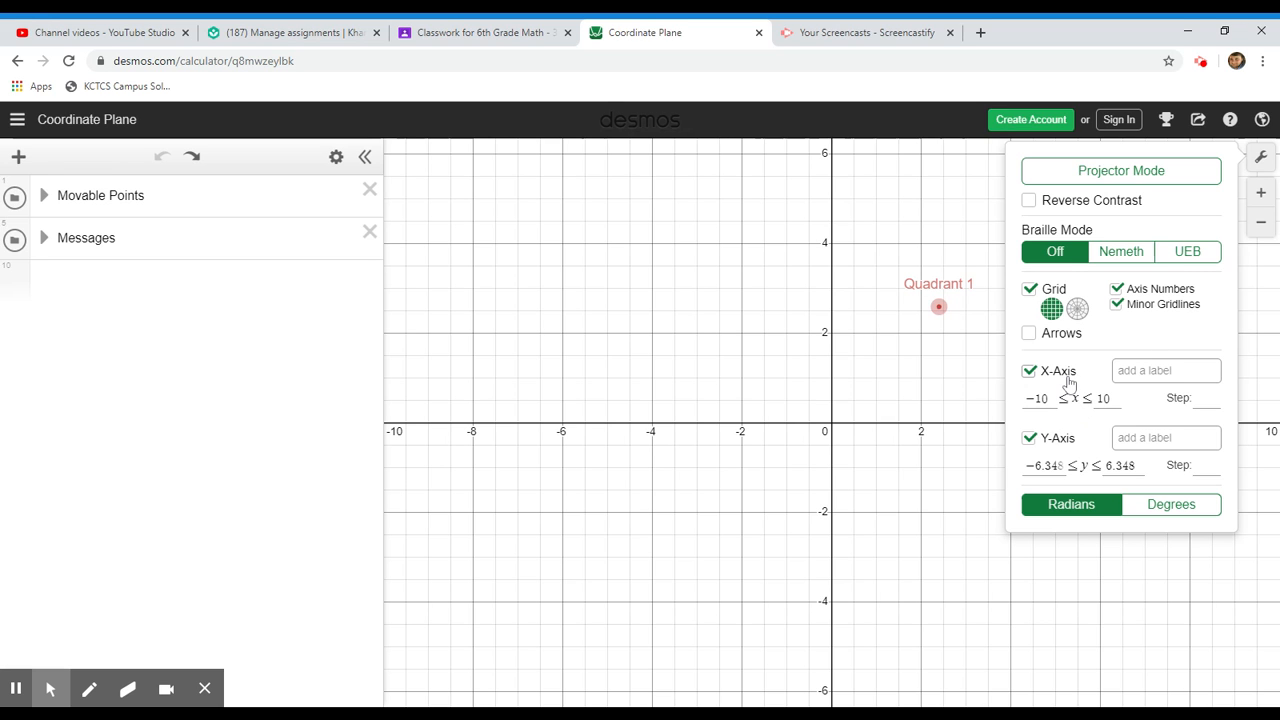
left_click(1049, 398)
key("BackSpace")
key("BackSpace")
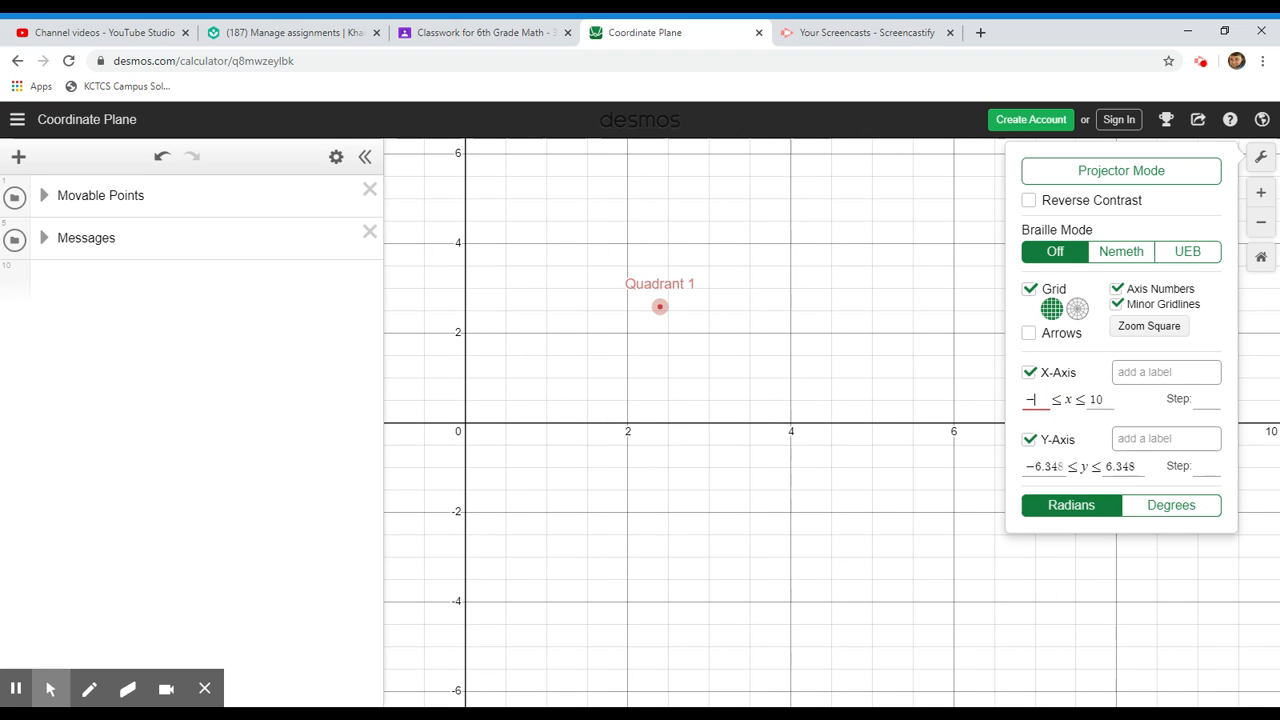
type("20")
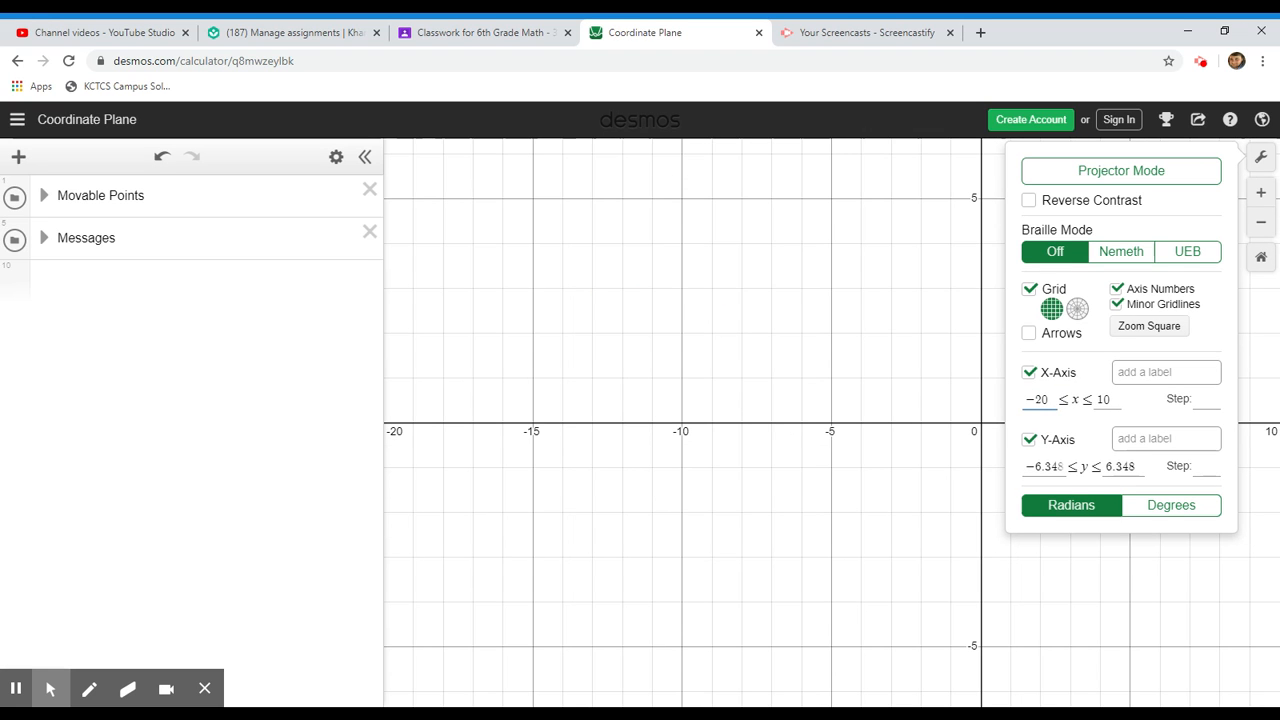
left_click(1103, 398)
key("BackSpace")
key("BackSpace")
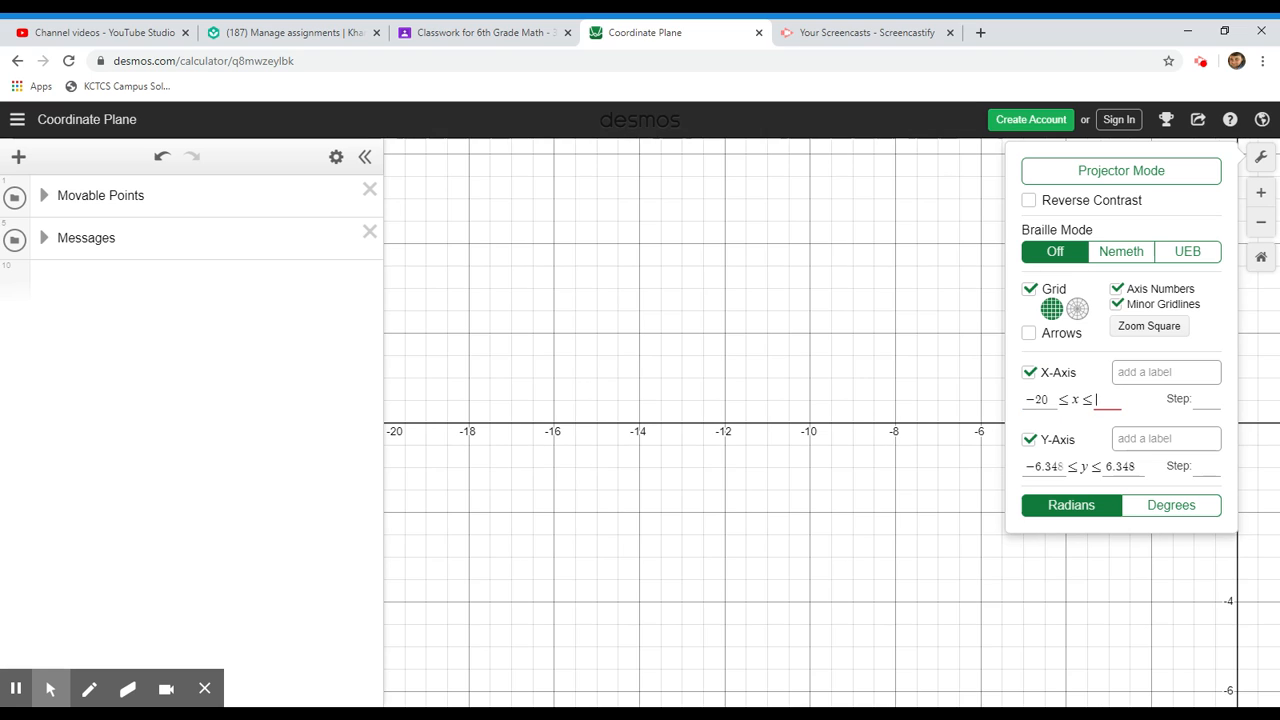
type("20")
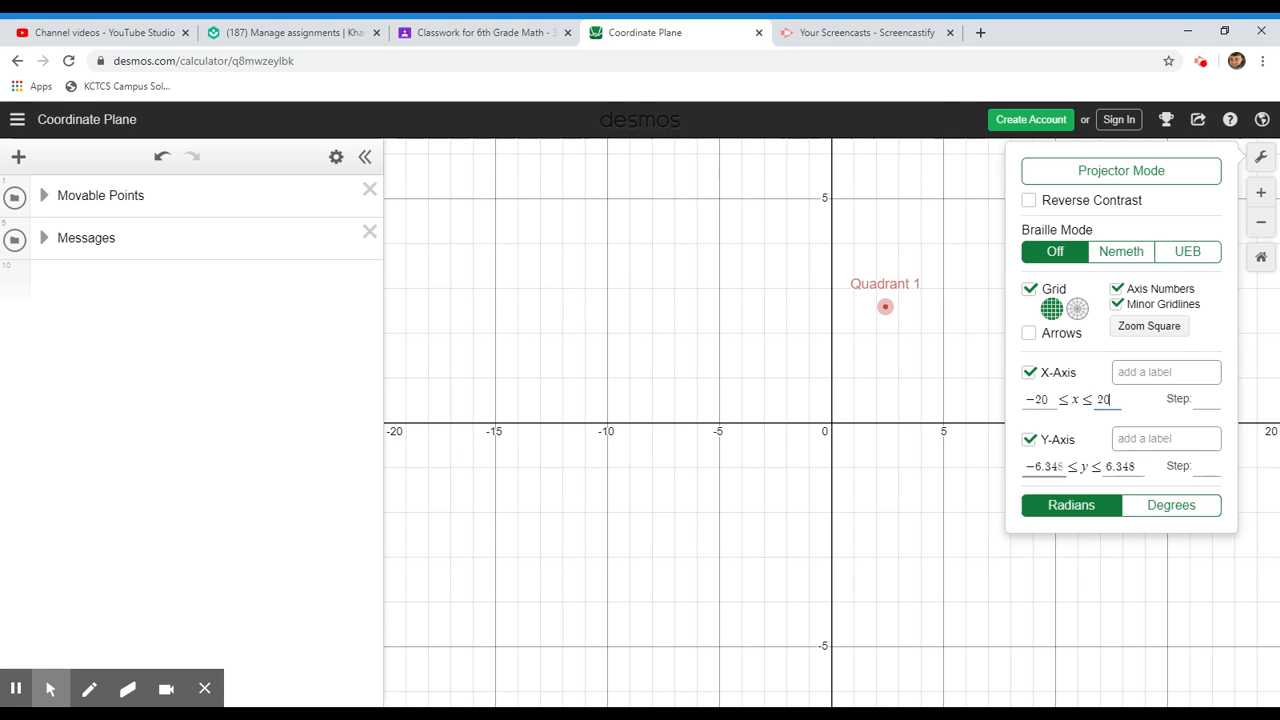
Set the graph's y-axis range from −20 to 20 and close the graph settings.
left_click(1060, 466)
key("BackSpace")
key("BackSpace")
key("BackSpace")
key("BackSpace")
key("BackSpace")
key("BackSpace")
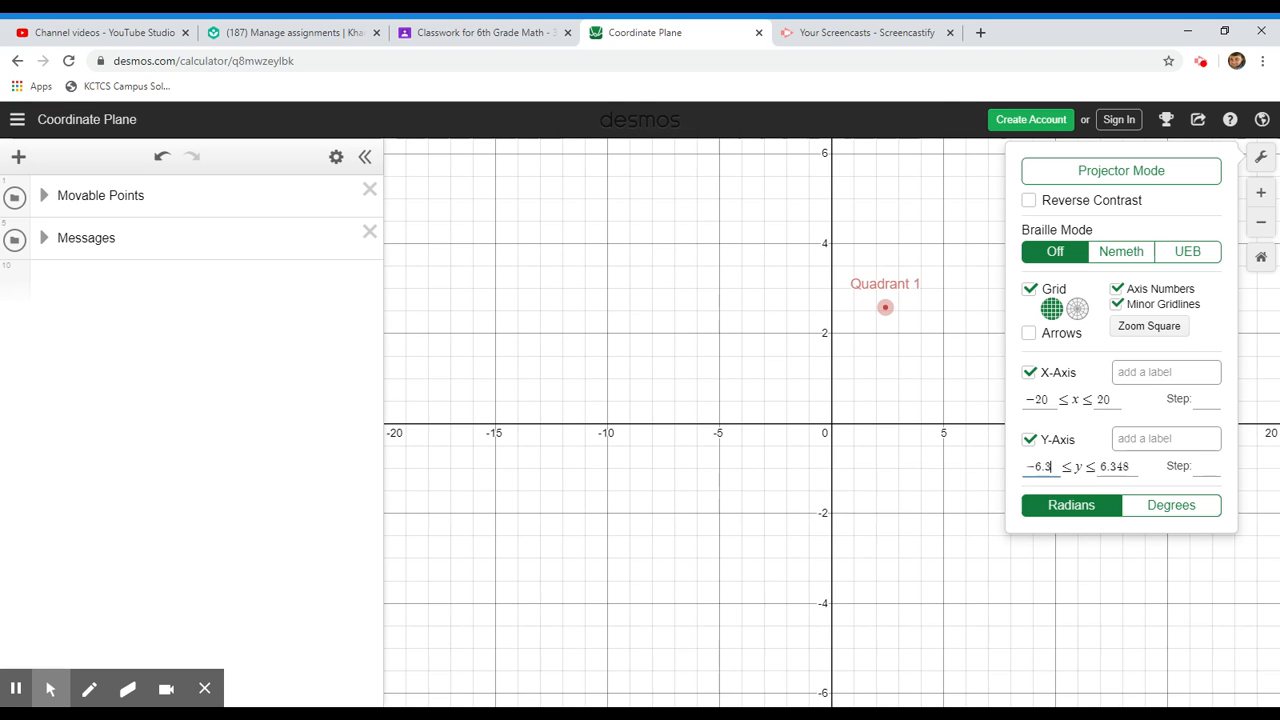
type("-20")
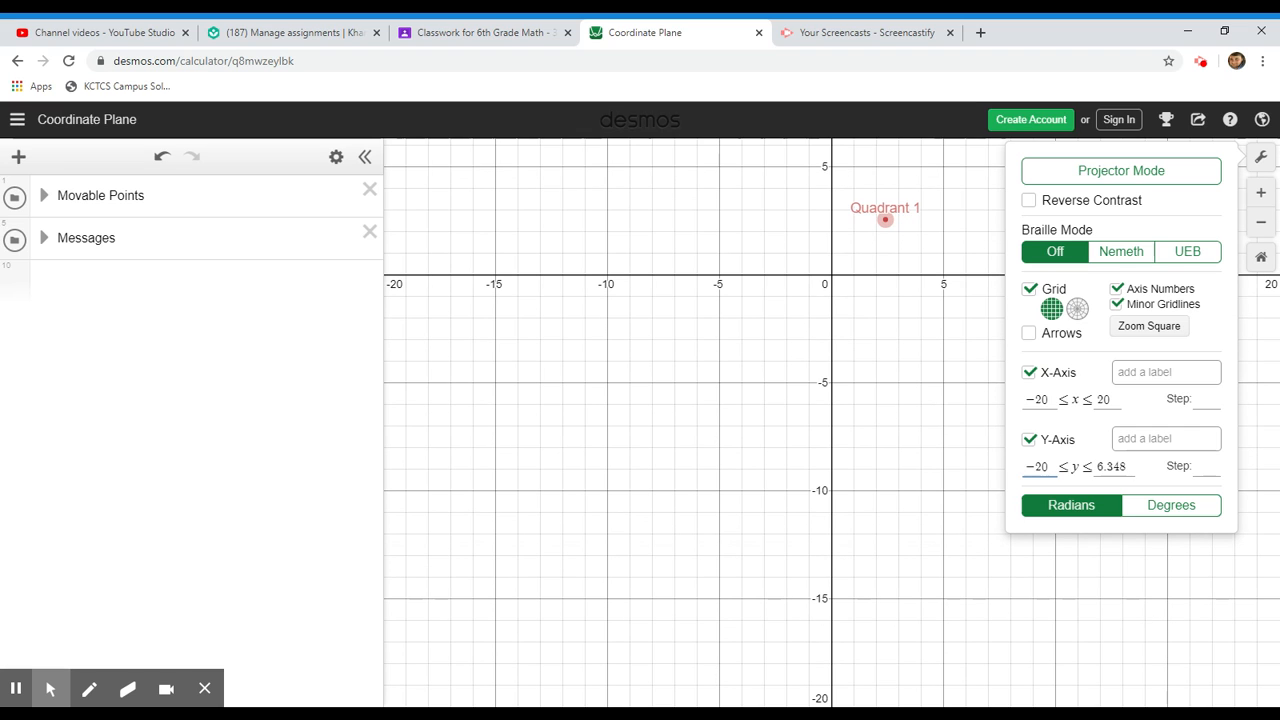
left_click(1128, 467)
key("BackSpace")
key("BackSpace")
key("BackSpace")
key("BackSpace")
key("BackSpace")
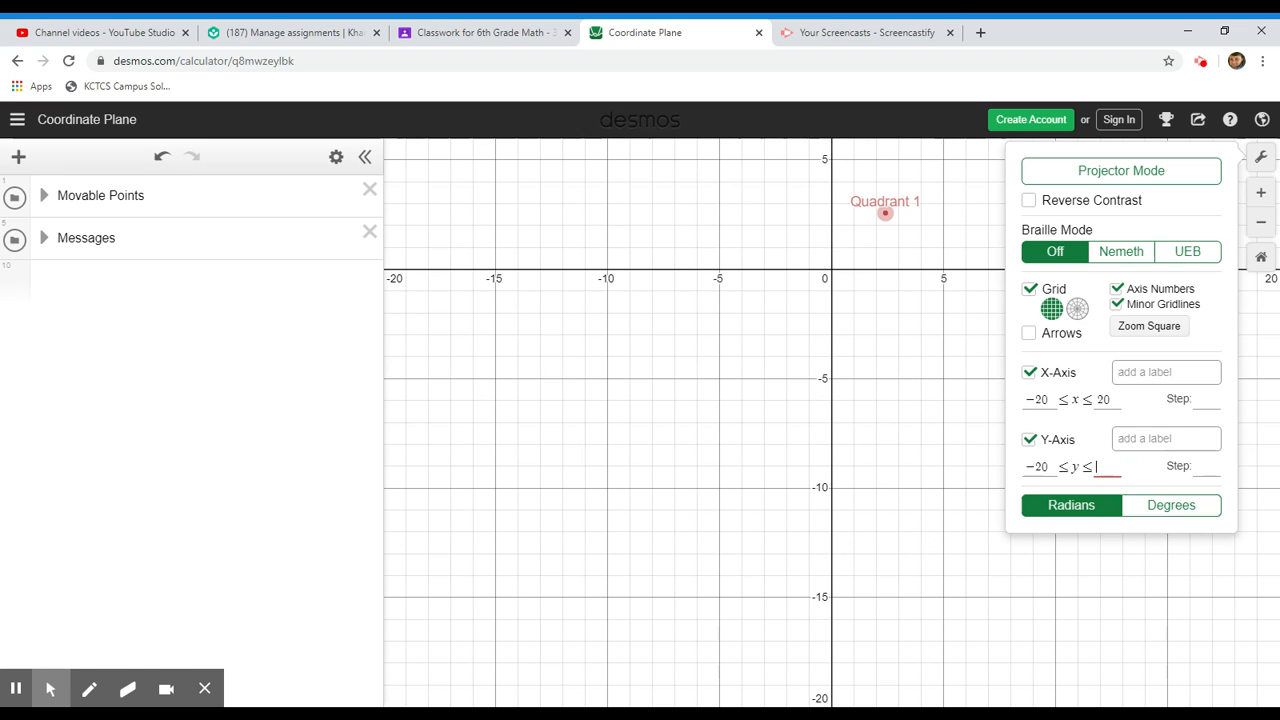
type("20")
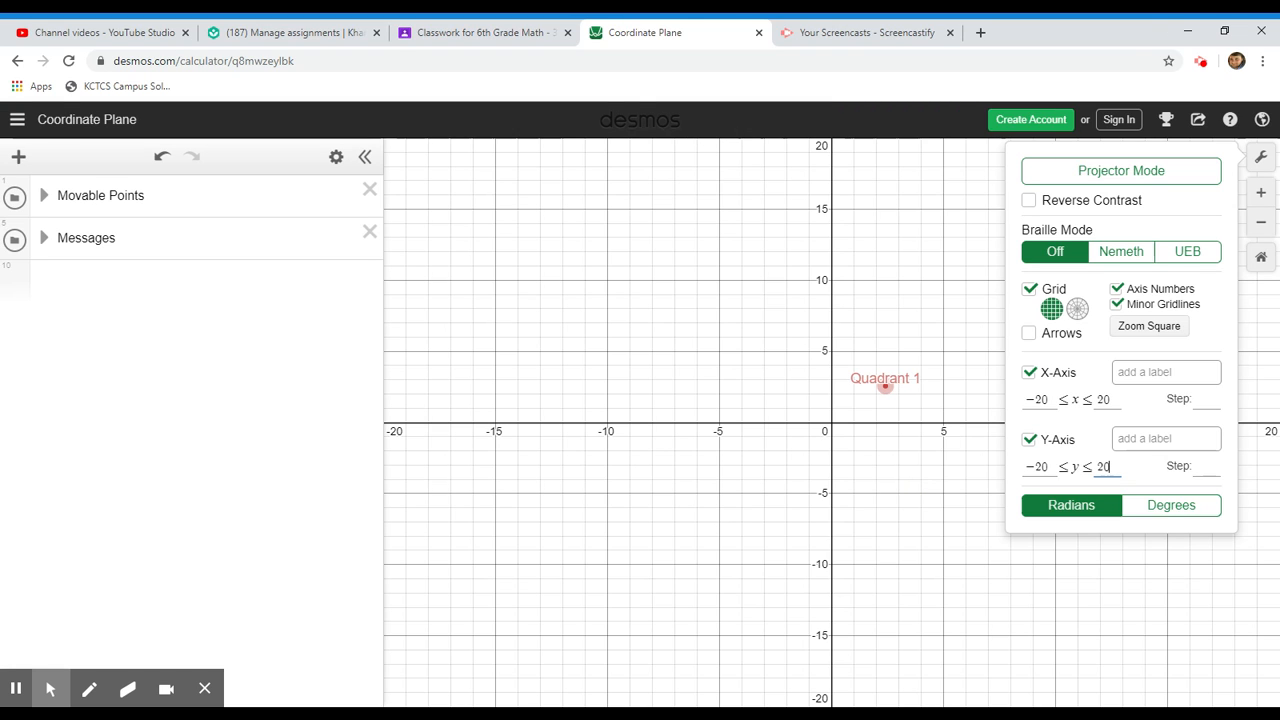
left_click(1263, 160)
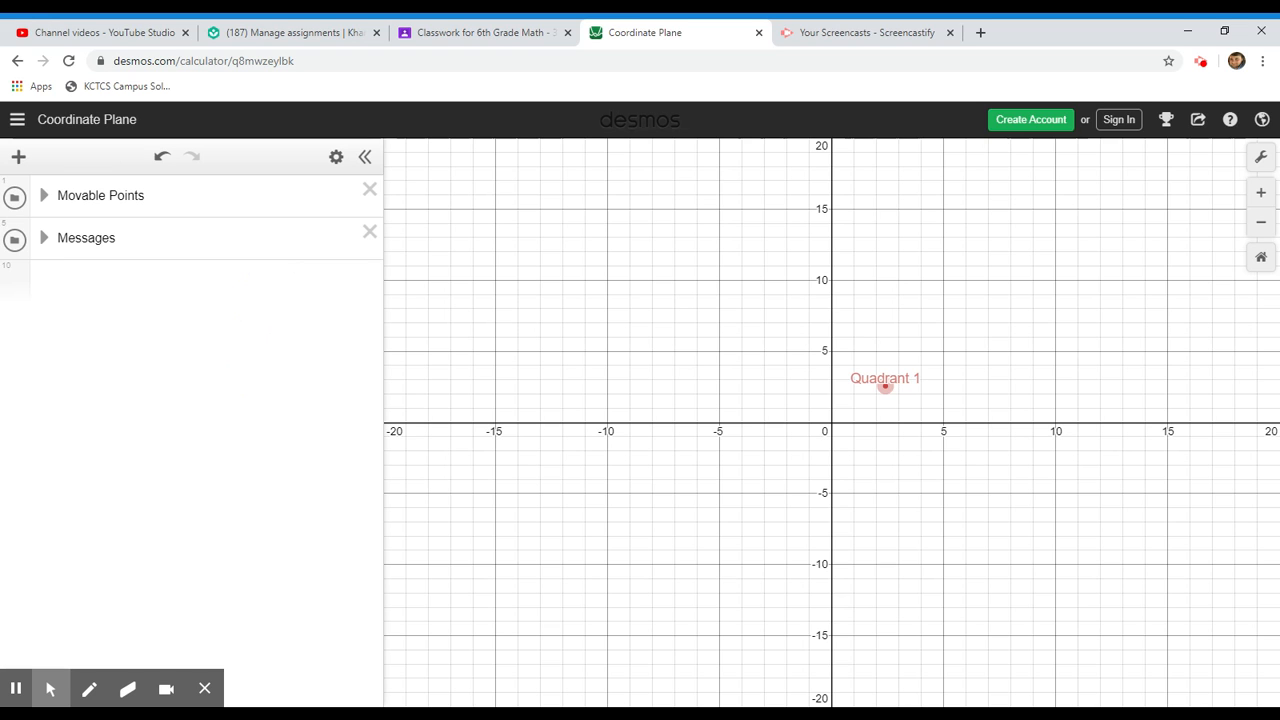
Delete the Movable Points and Messages folders from the expression list.
left_click(44, 196)
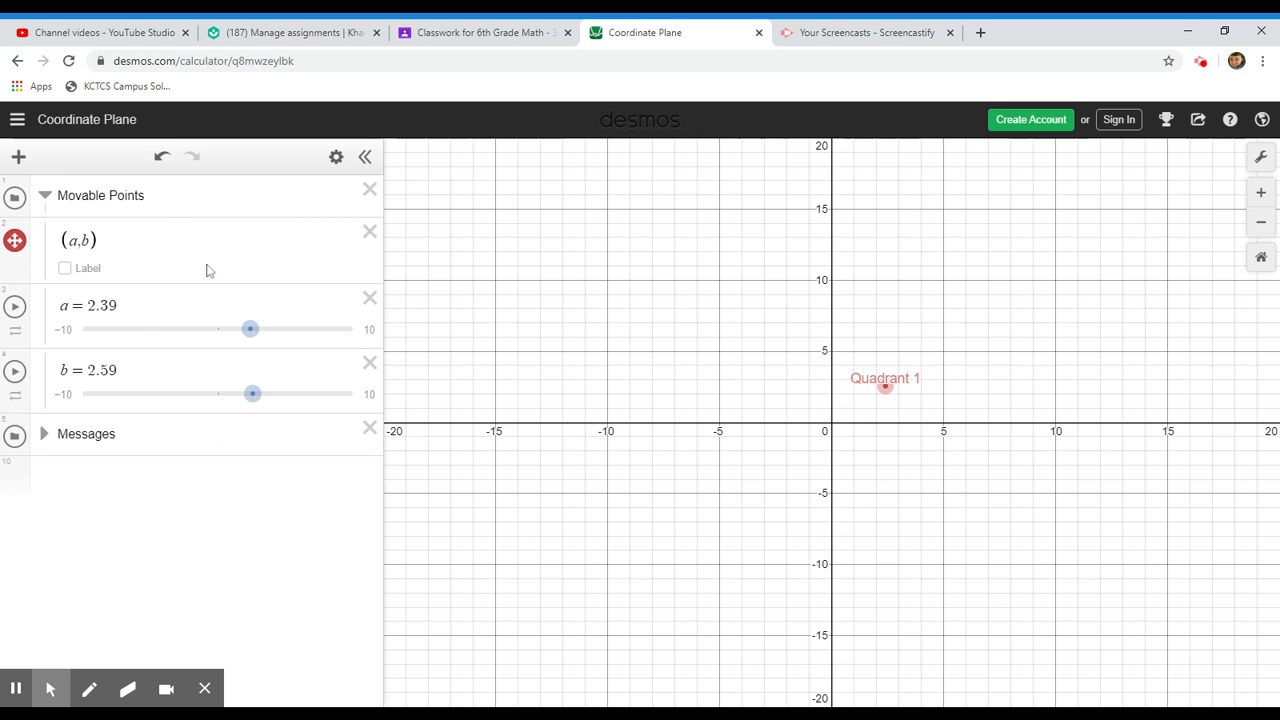
left_click(369, 192)
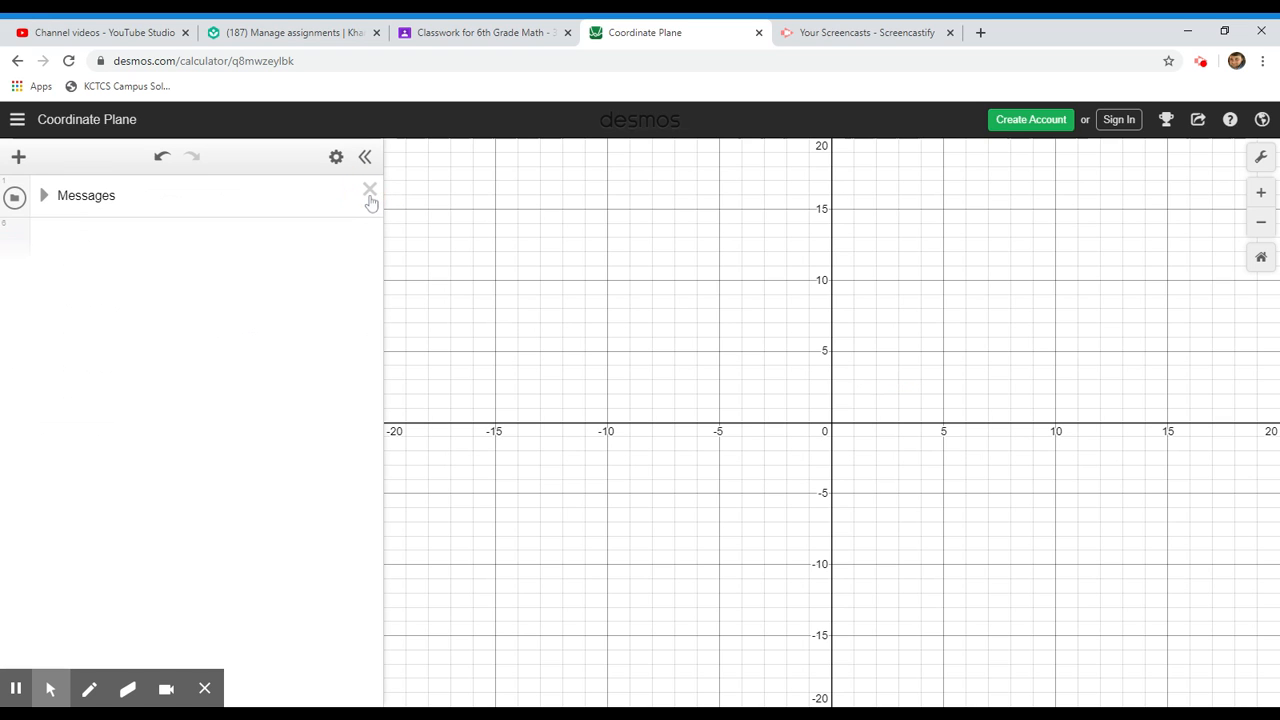
left_click(369, 192)
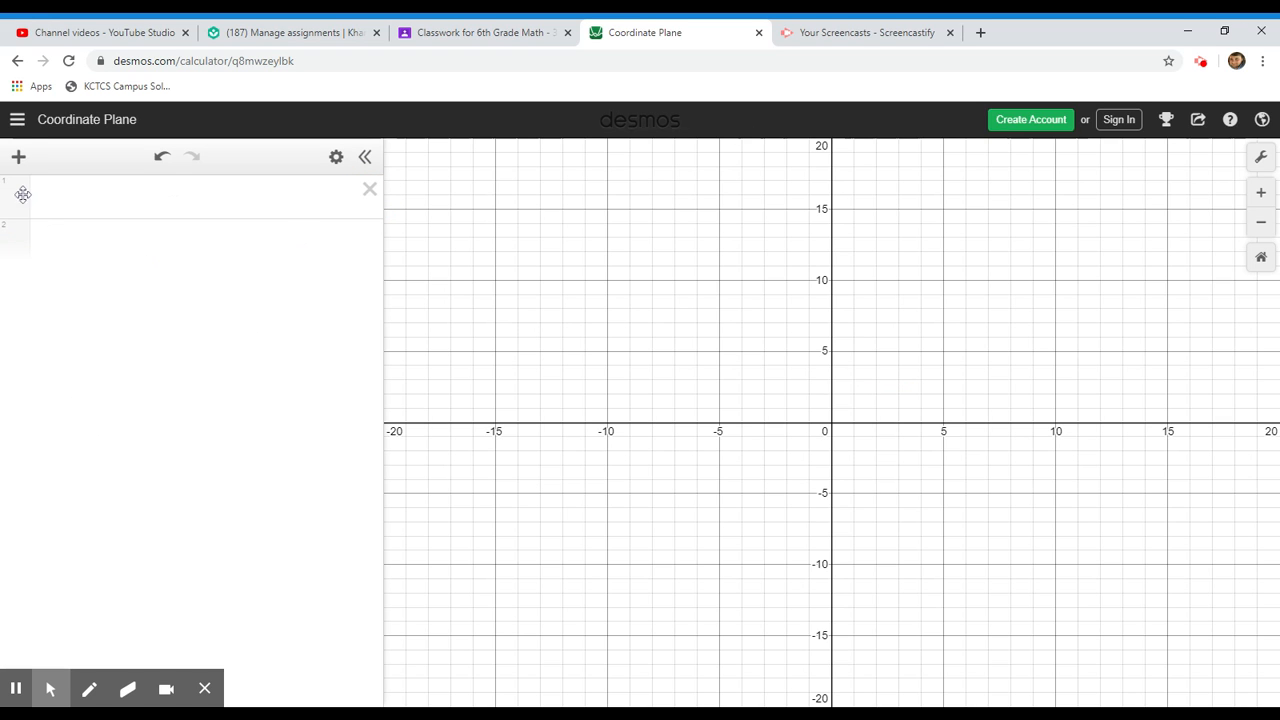
Add a table and enter the point (3, 4) in its first row.
left_click(19, 160)
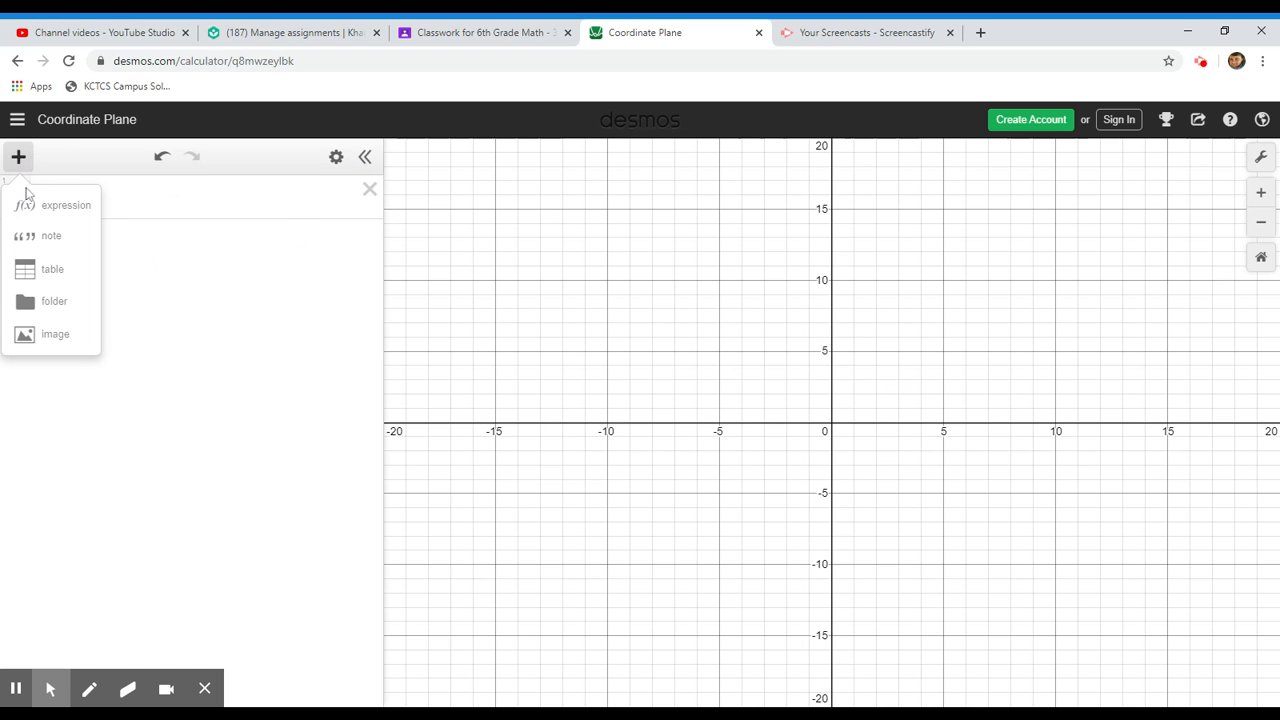
left_click(53, 271)
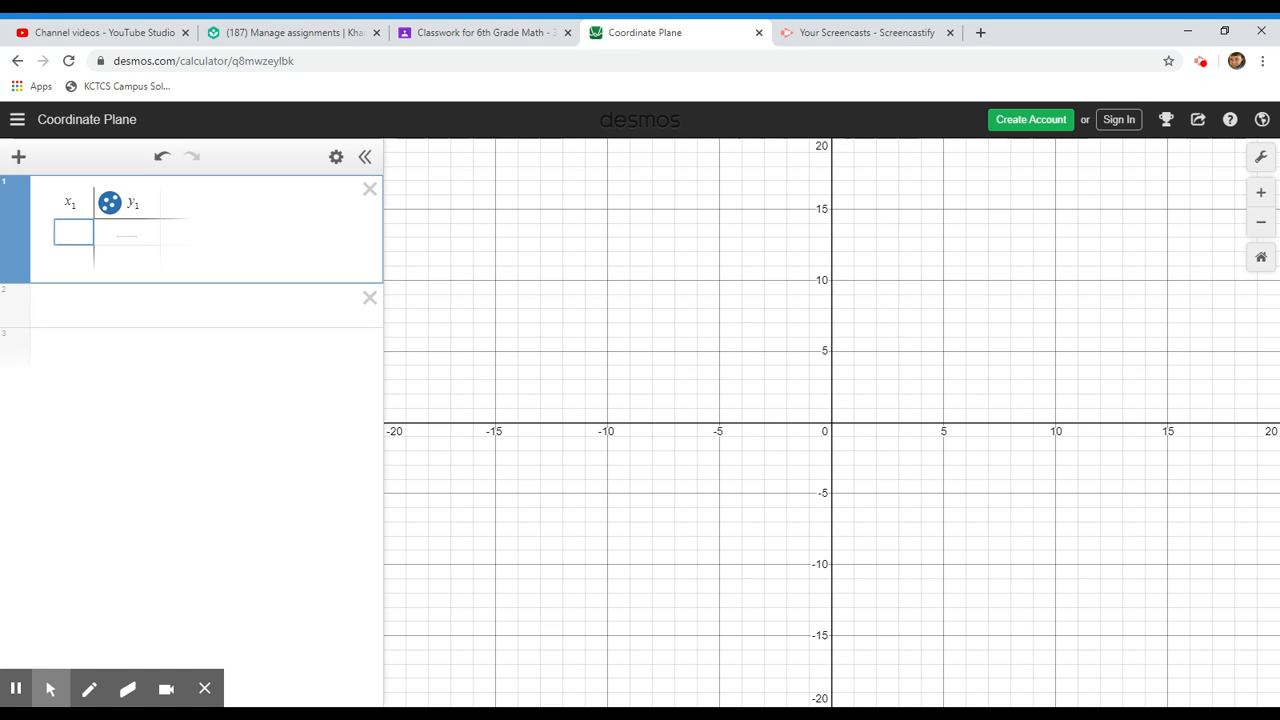
type("3")
left_click(109, 229)
type("4")
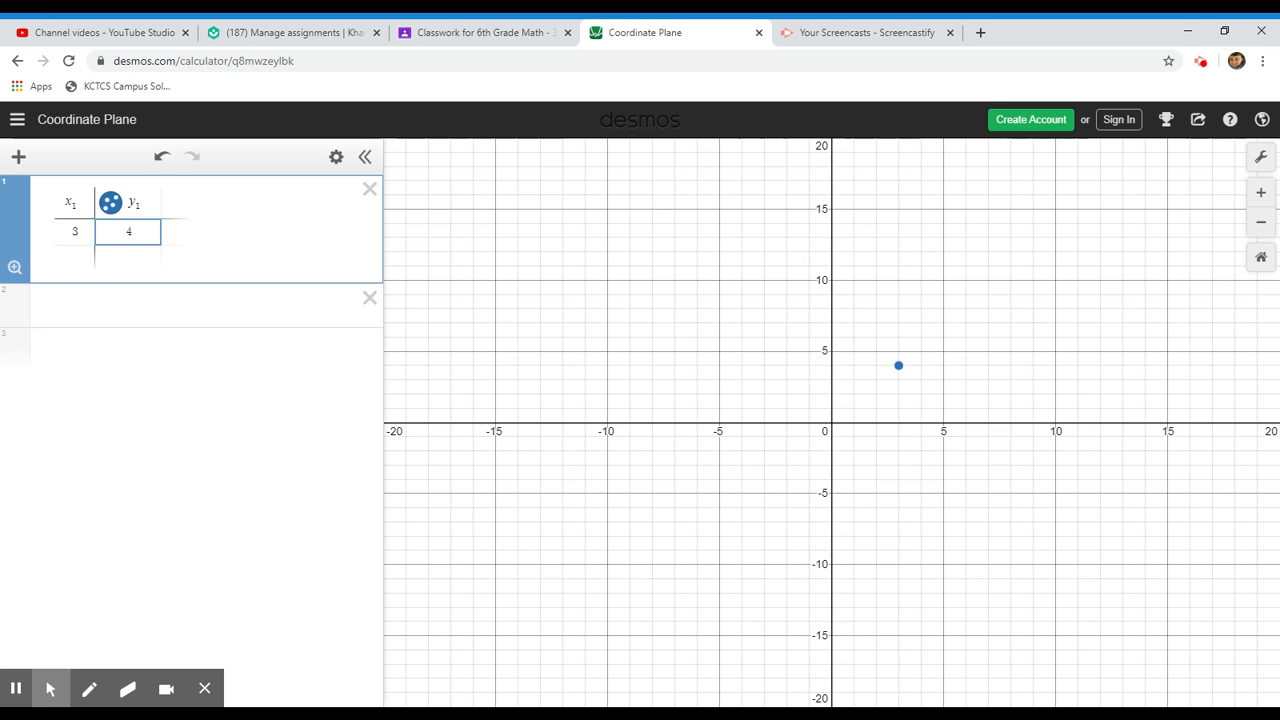
Enter the reflected point (3, −4) in the second row of the first table.
left_click(75, 259)
type("3")
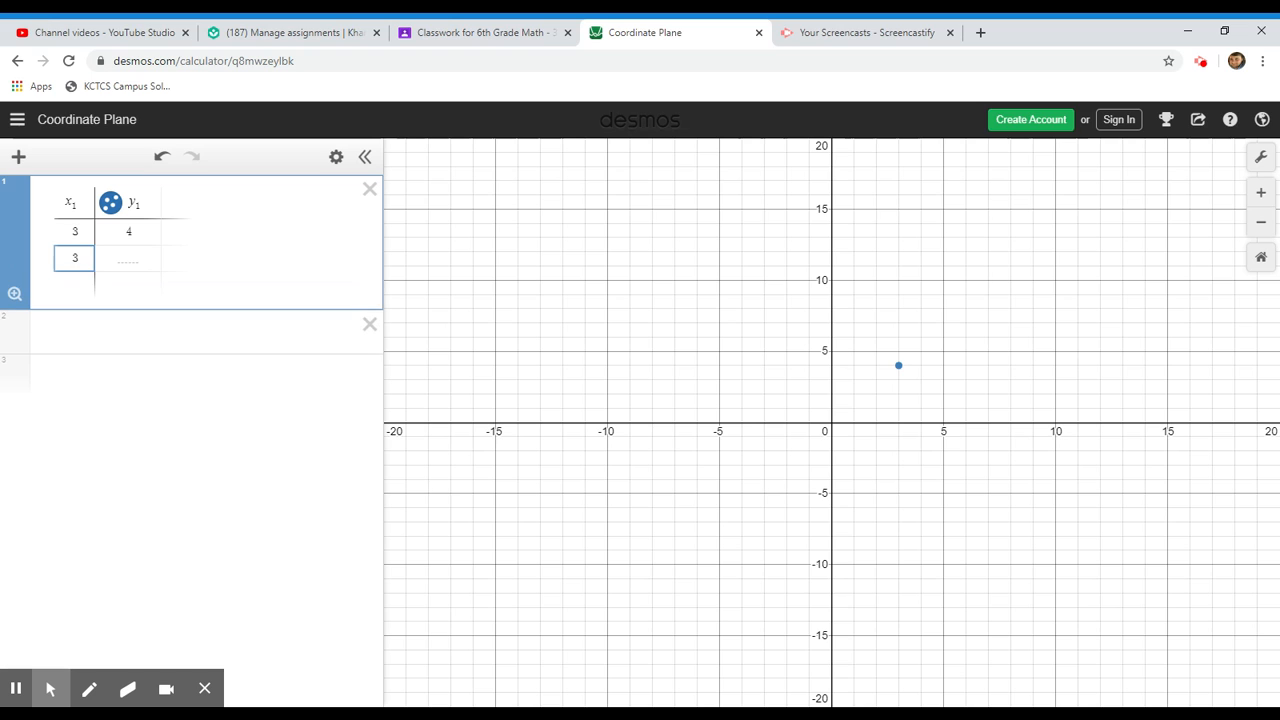
key("Tab")
type("-4")
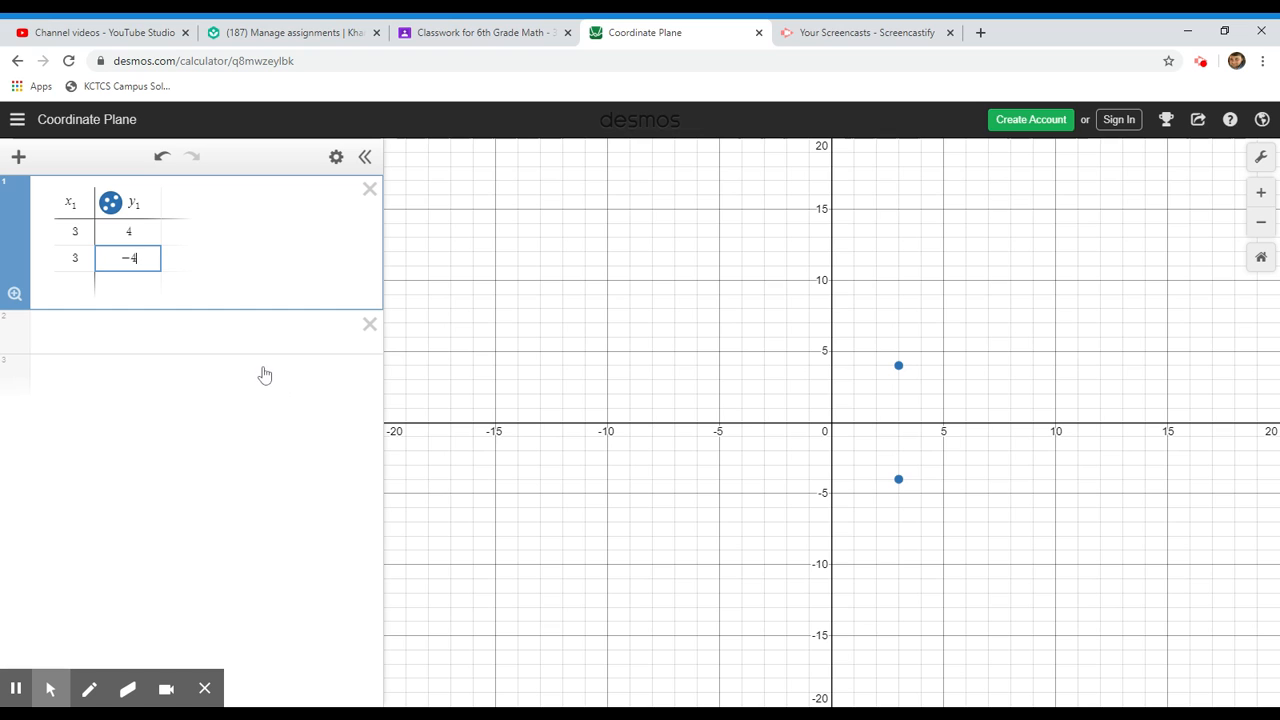
left_click(214, 519)
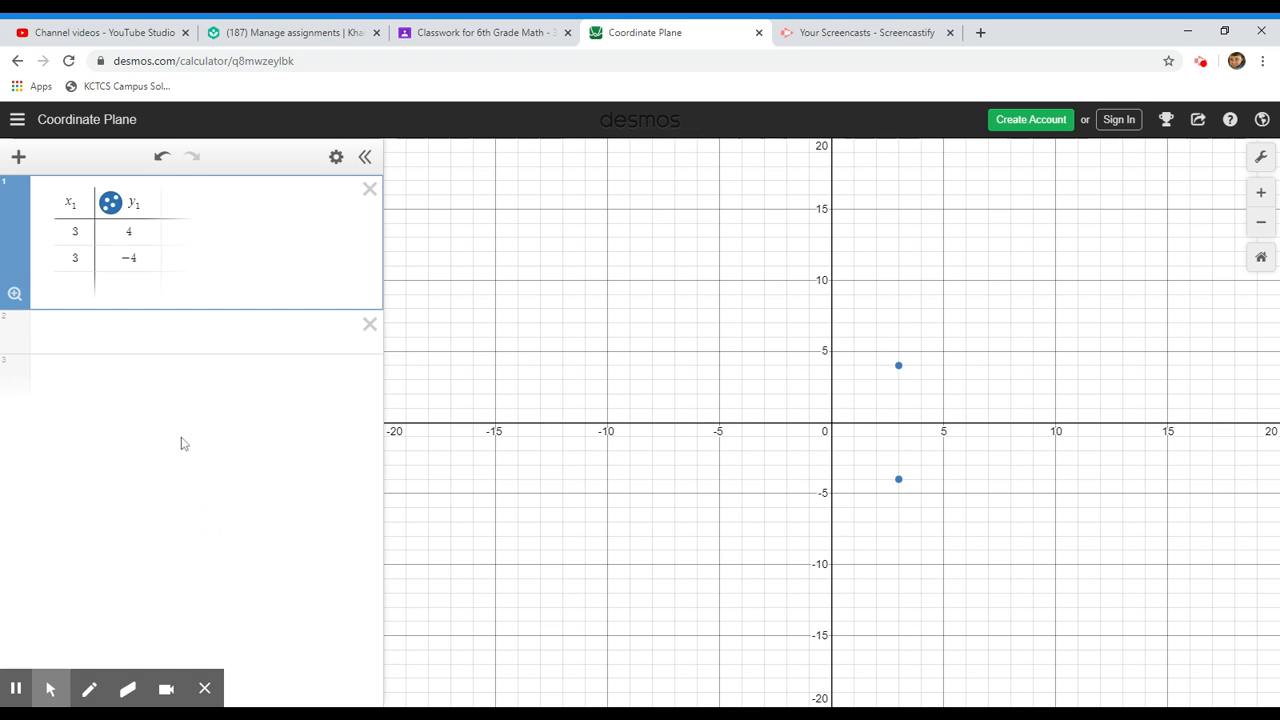
Add a second table below the first and enter the point (−5, −2) in its first row.
left_click(174, 349)
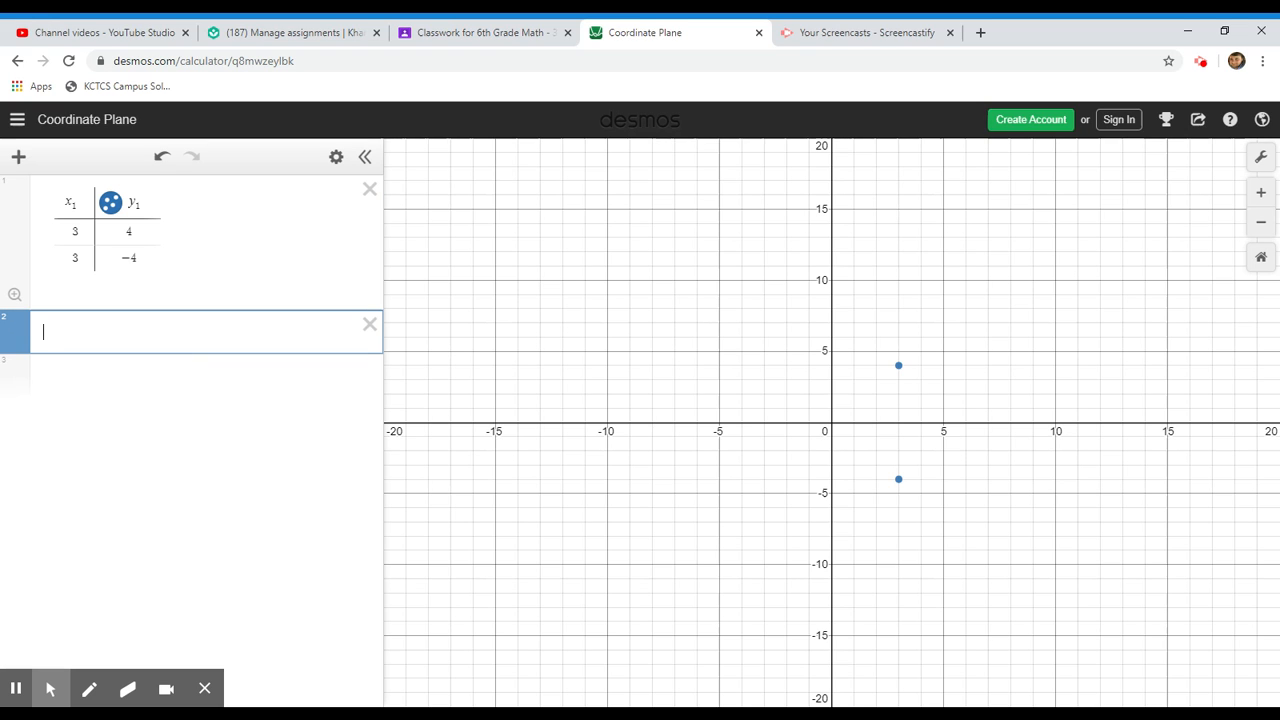
left_click(19, 160)
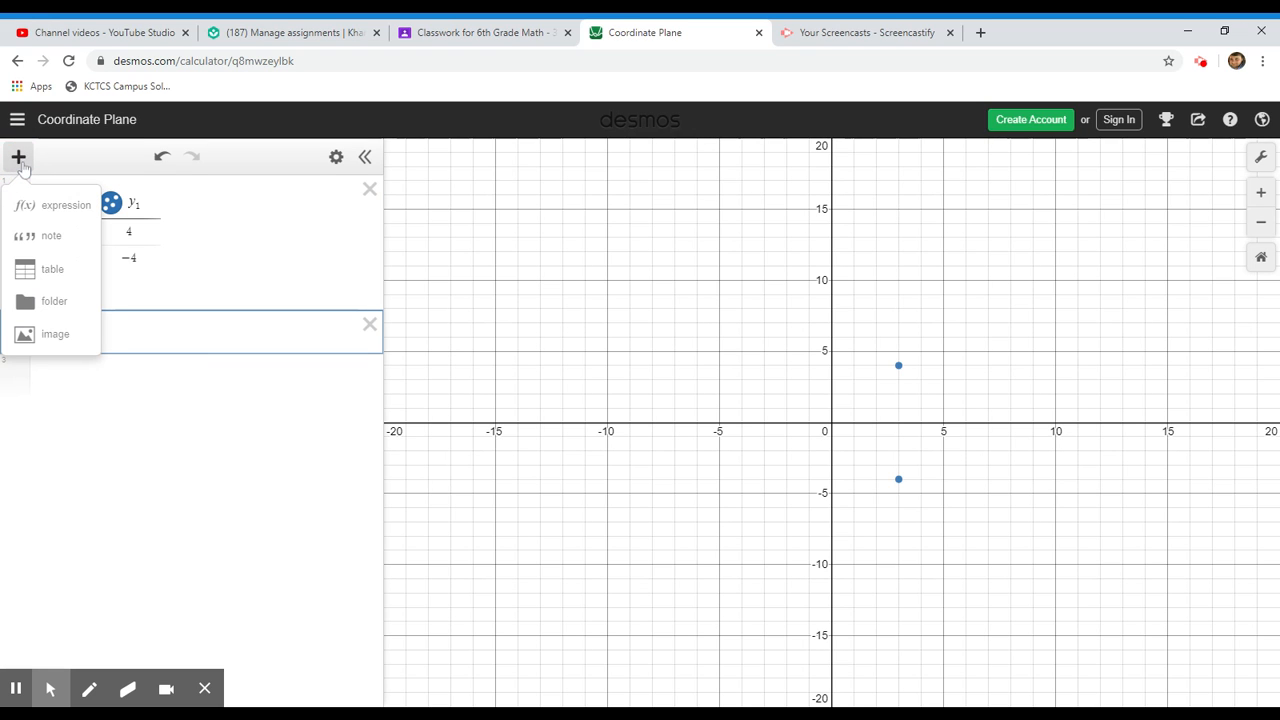
left_click(53, 271)
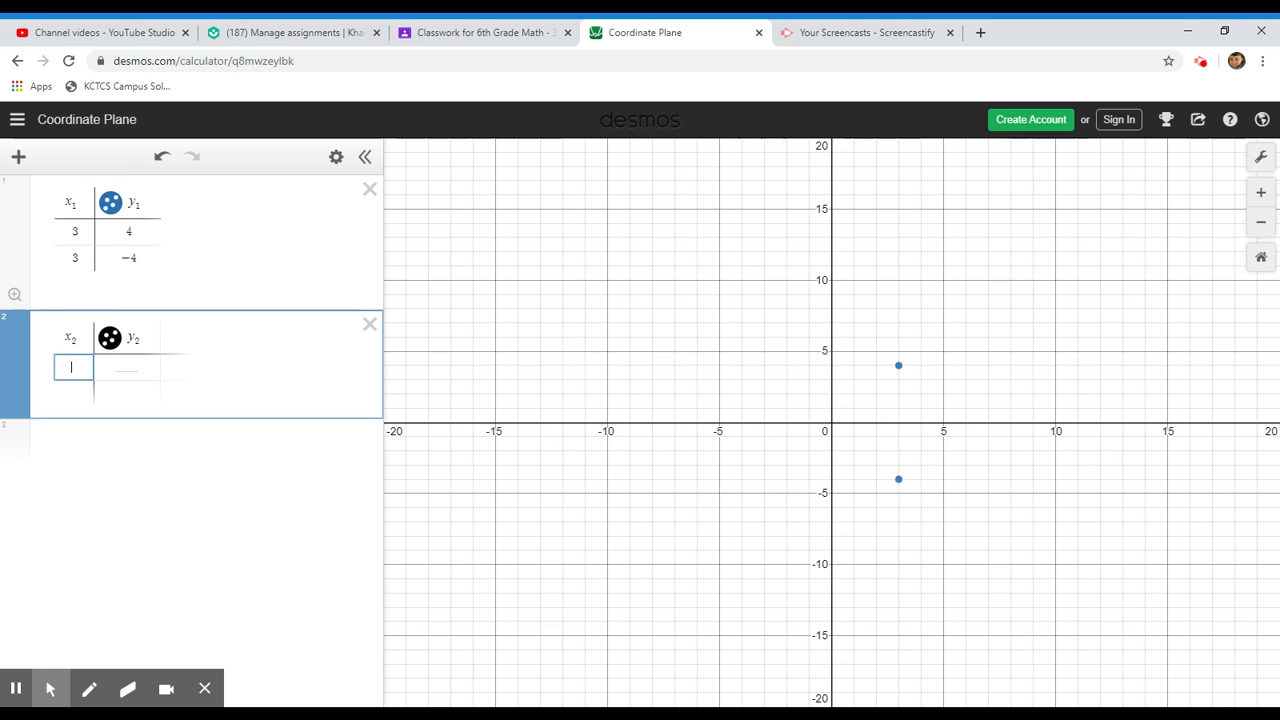
type("-5")
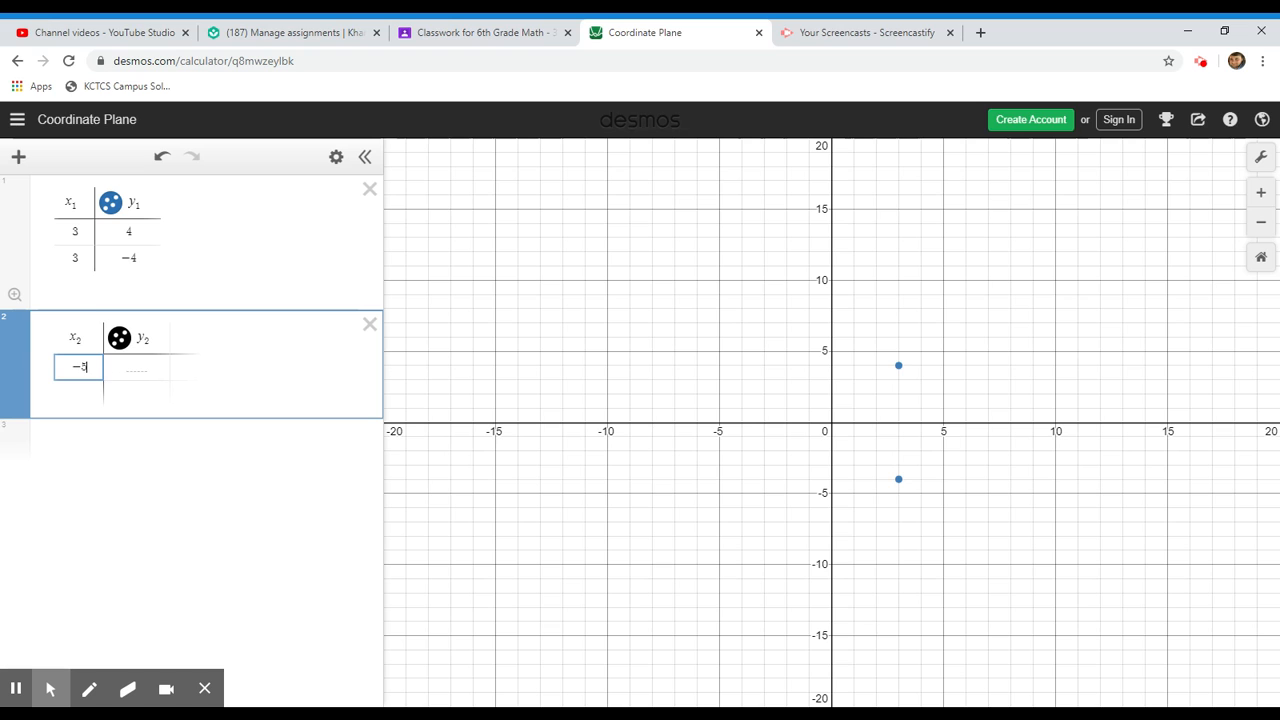
key("Tab")
type("-2")
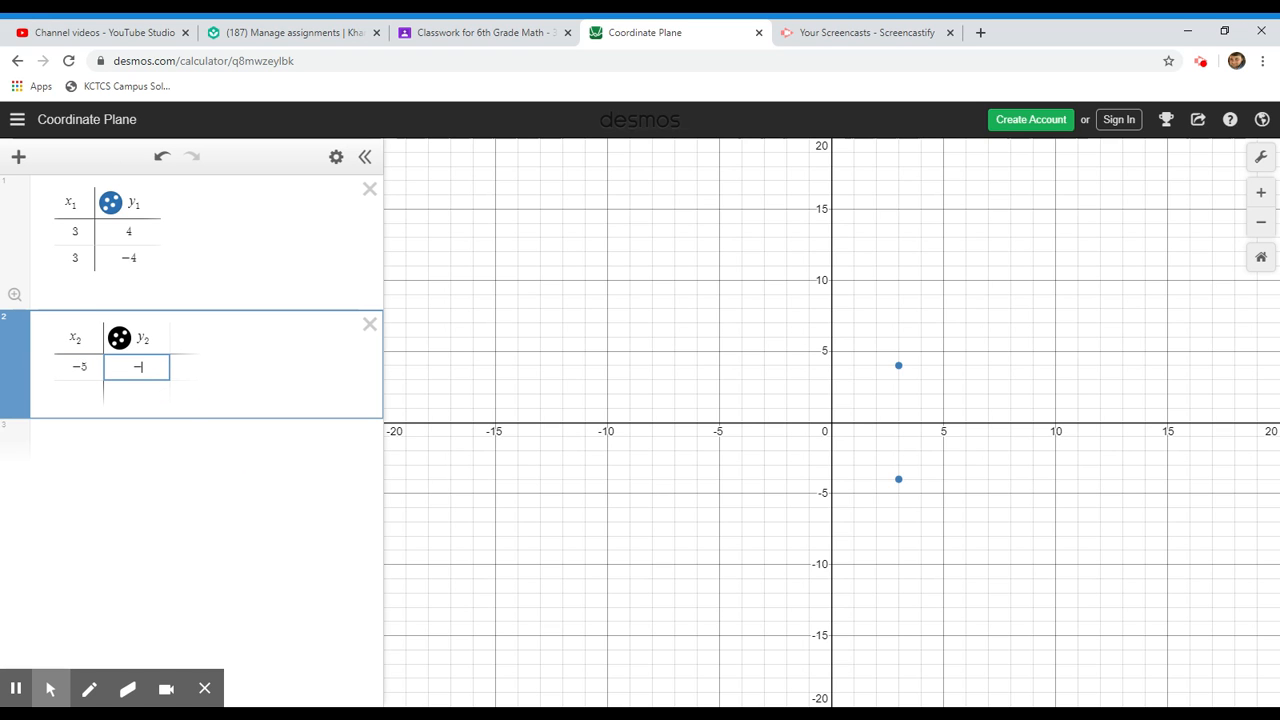
left_click(77, 393)
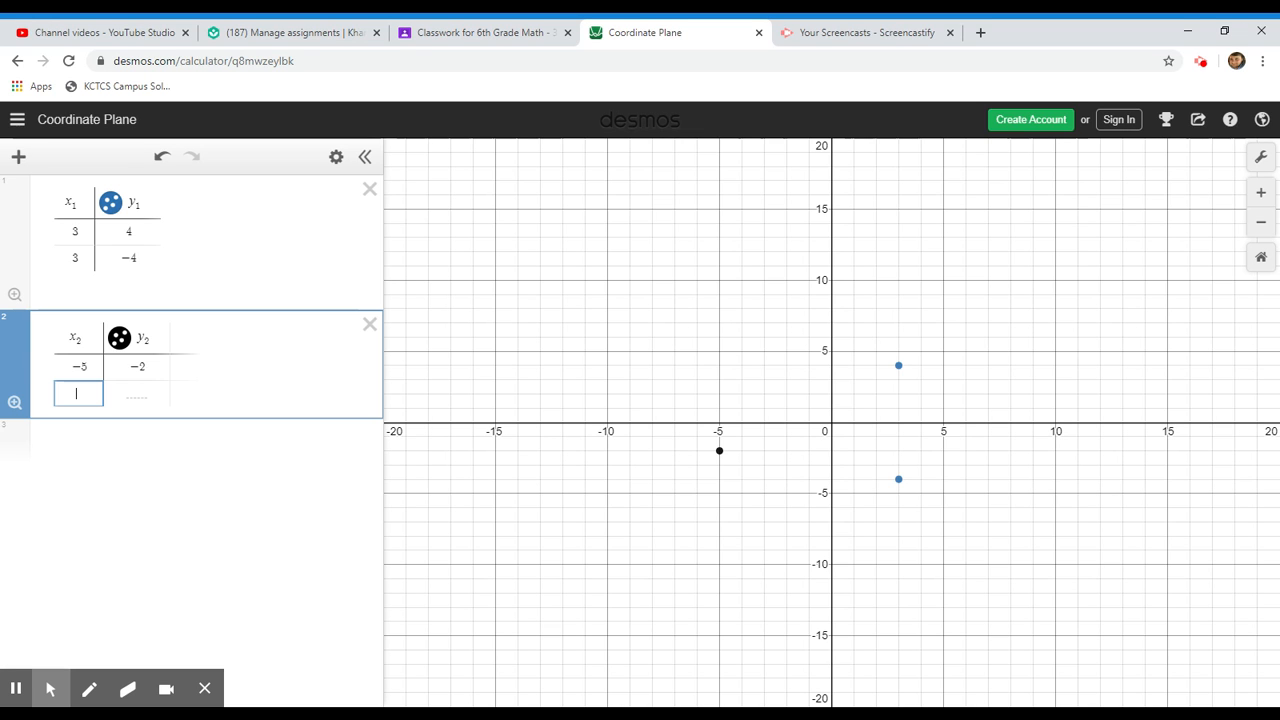
type("-3")
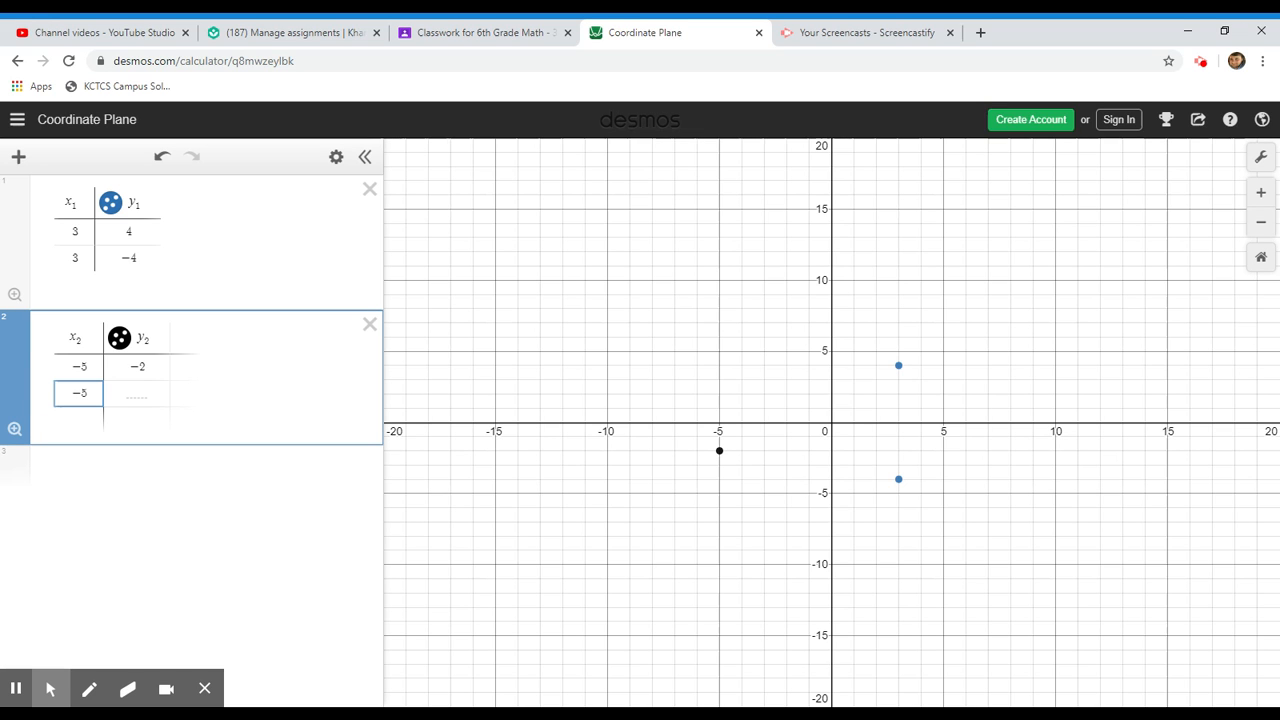
key("BackSpace")
key("BackSpace")
key("BackSpace")
type("5")
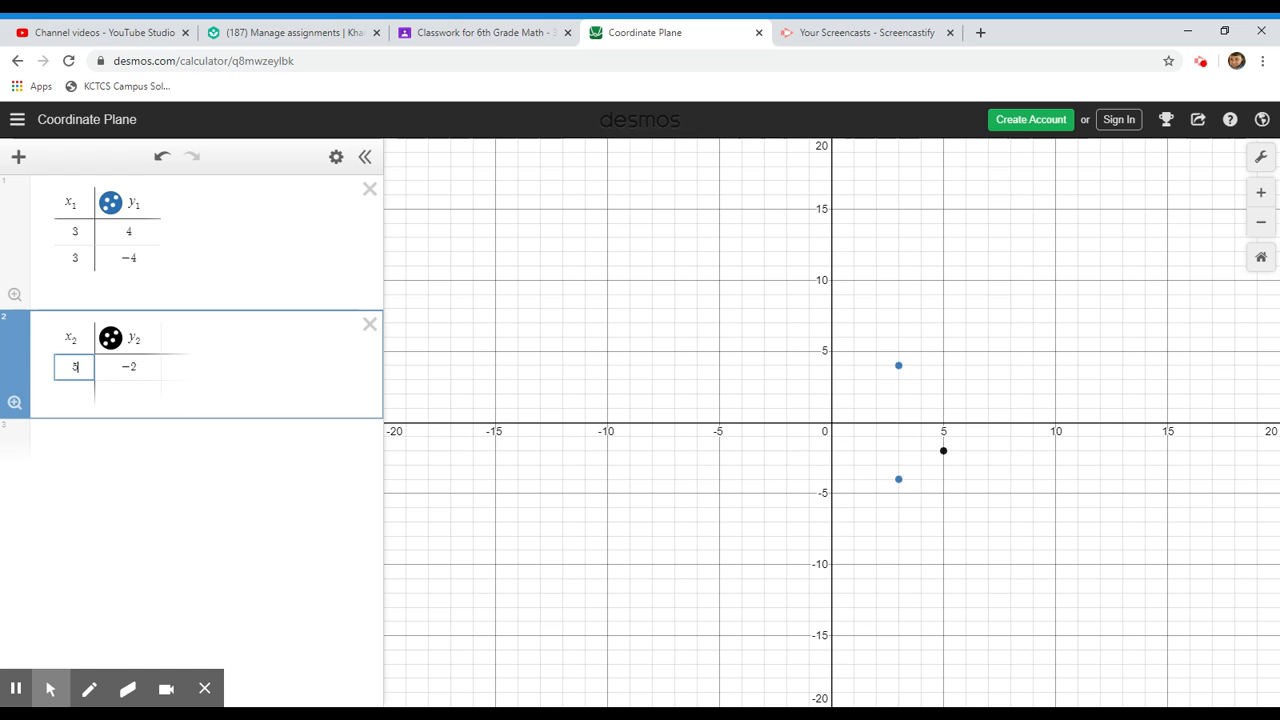
key("BackSpace")
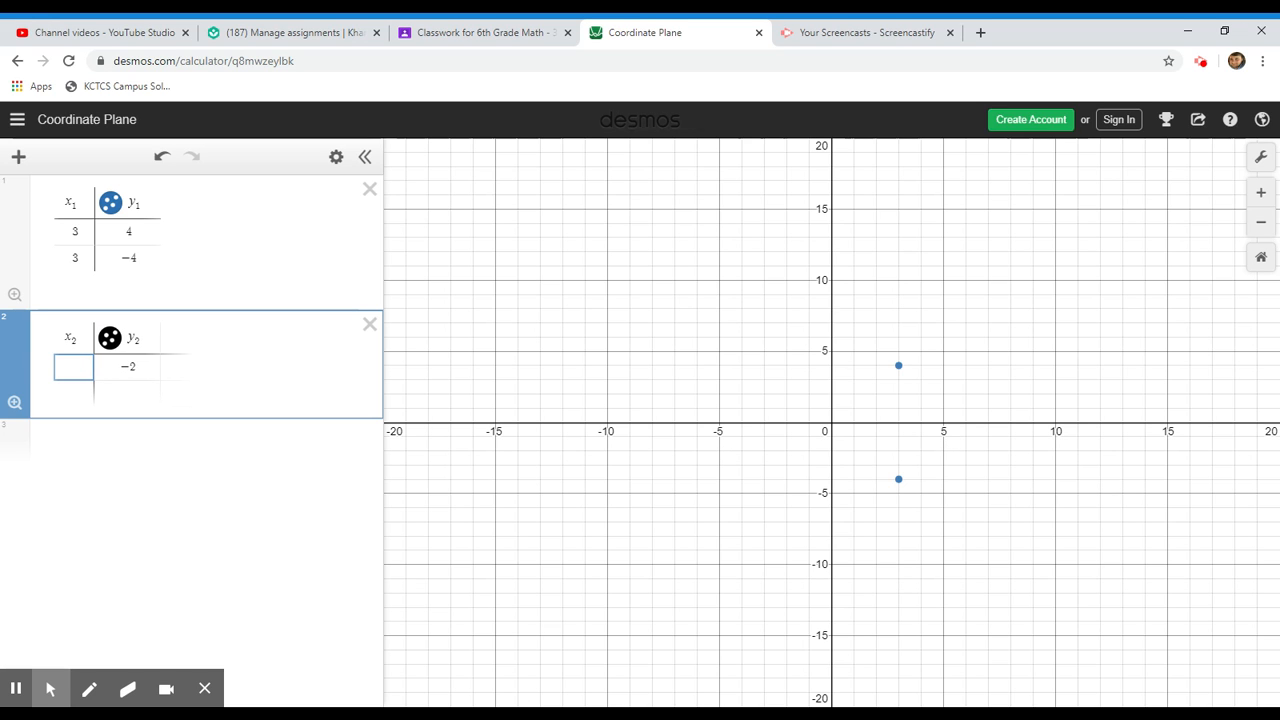
type("-5")
Enter the reflected point (5, −2) in the second row of the second table.
left_click(82, 391)
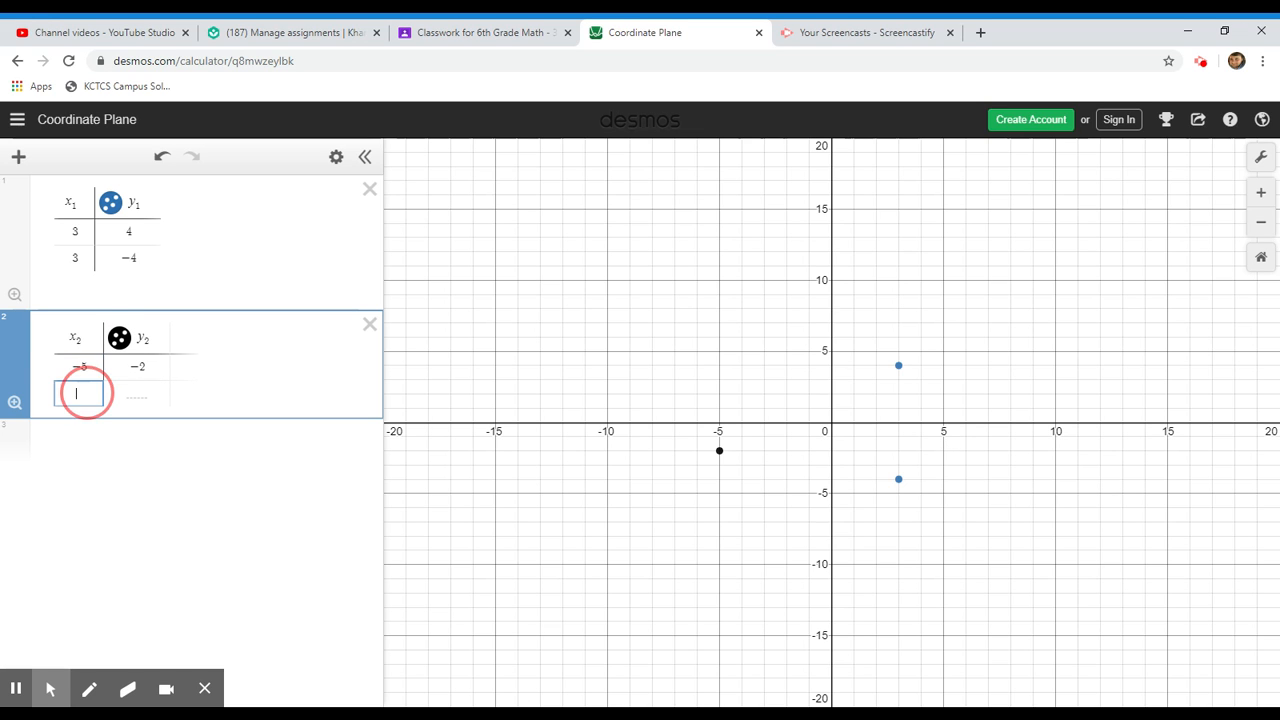
type("3")
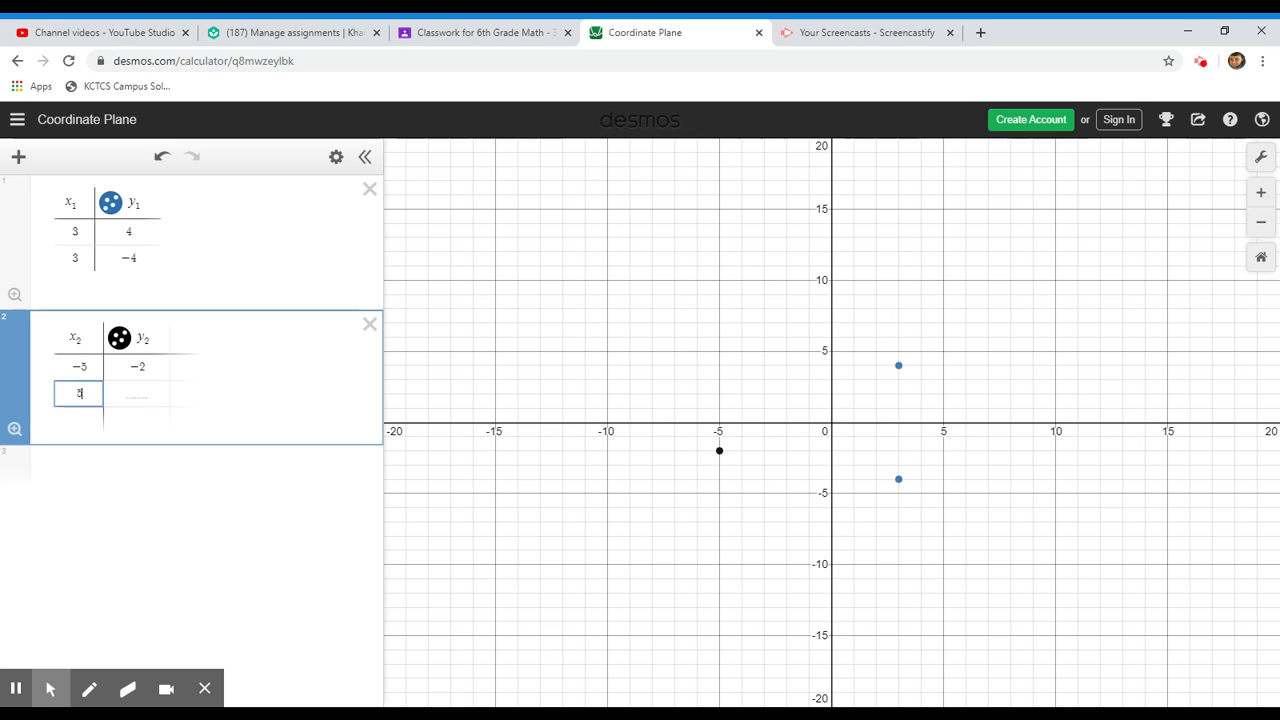
key("Tab")
type("-2")
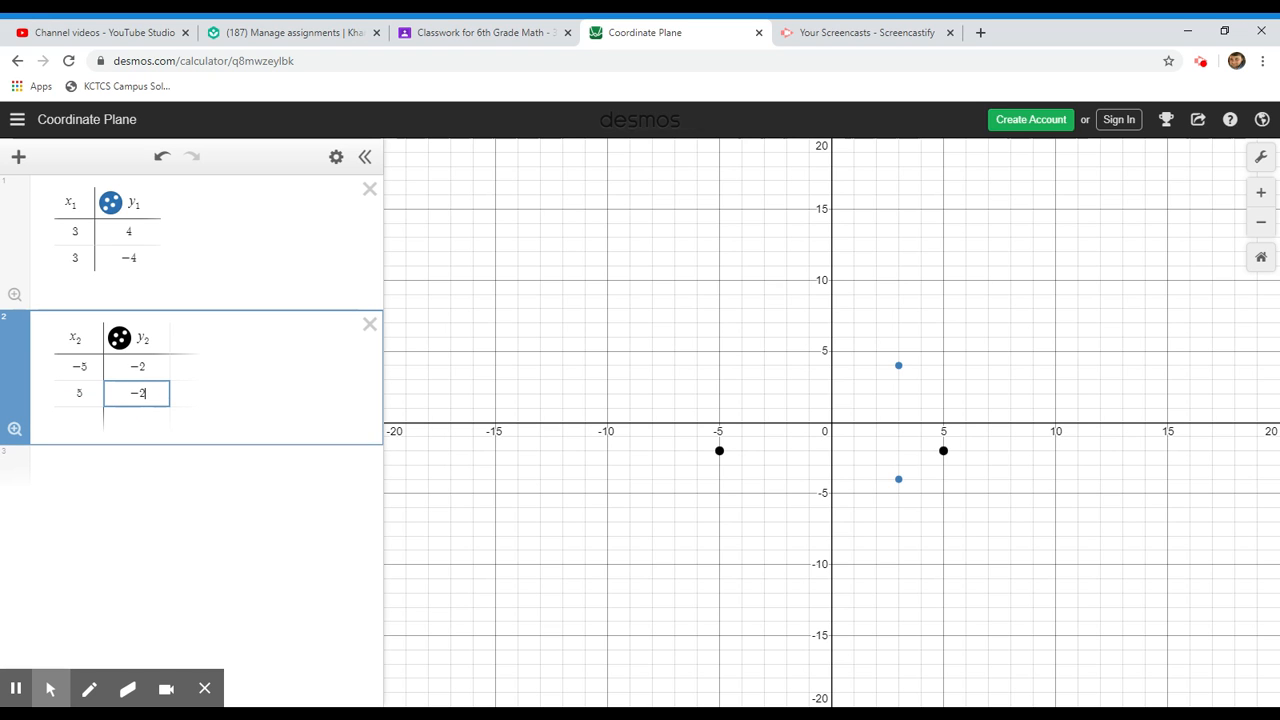
left_click(308, 549)
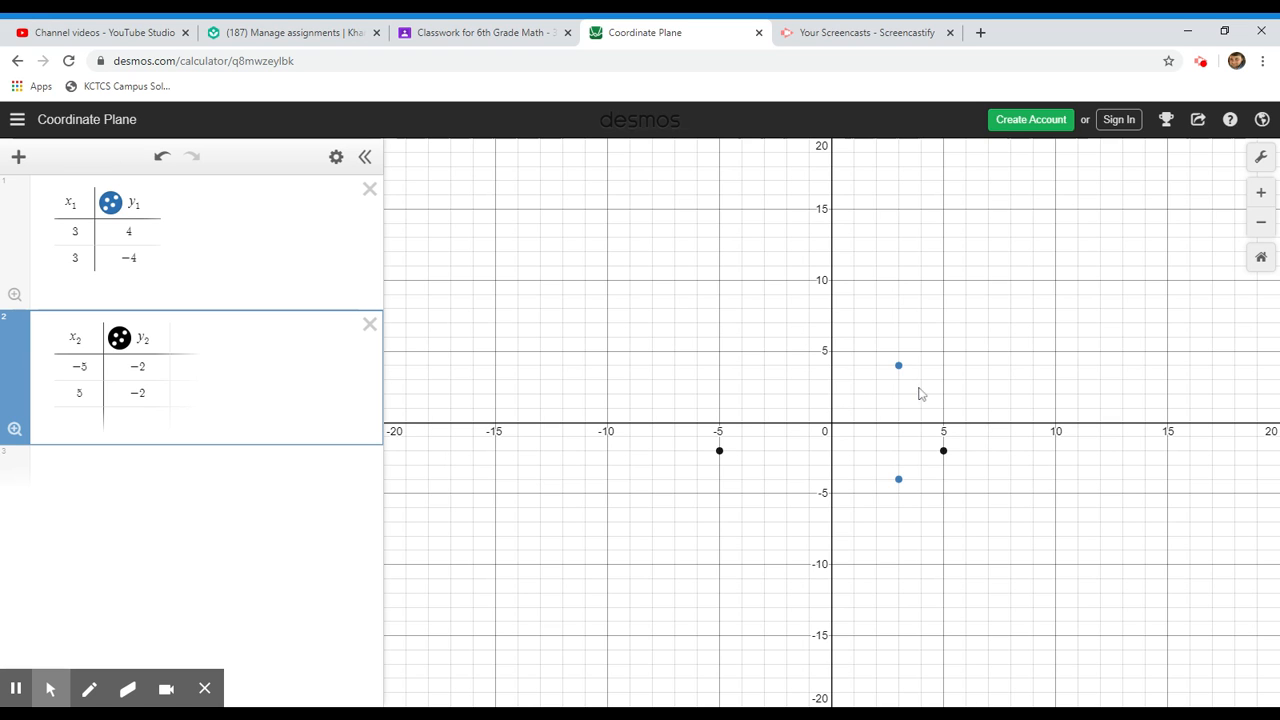
Open the graph's image export settings, examine the available download and size options, and close them without exporting.
left_click(1200, 121)
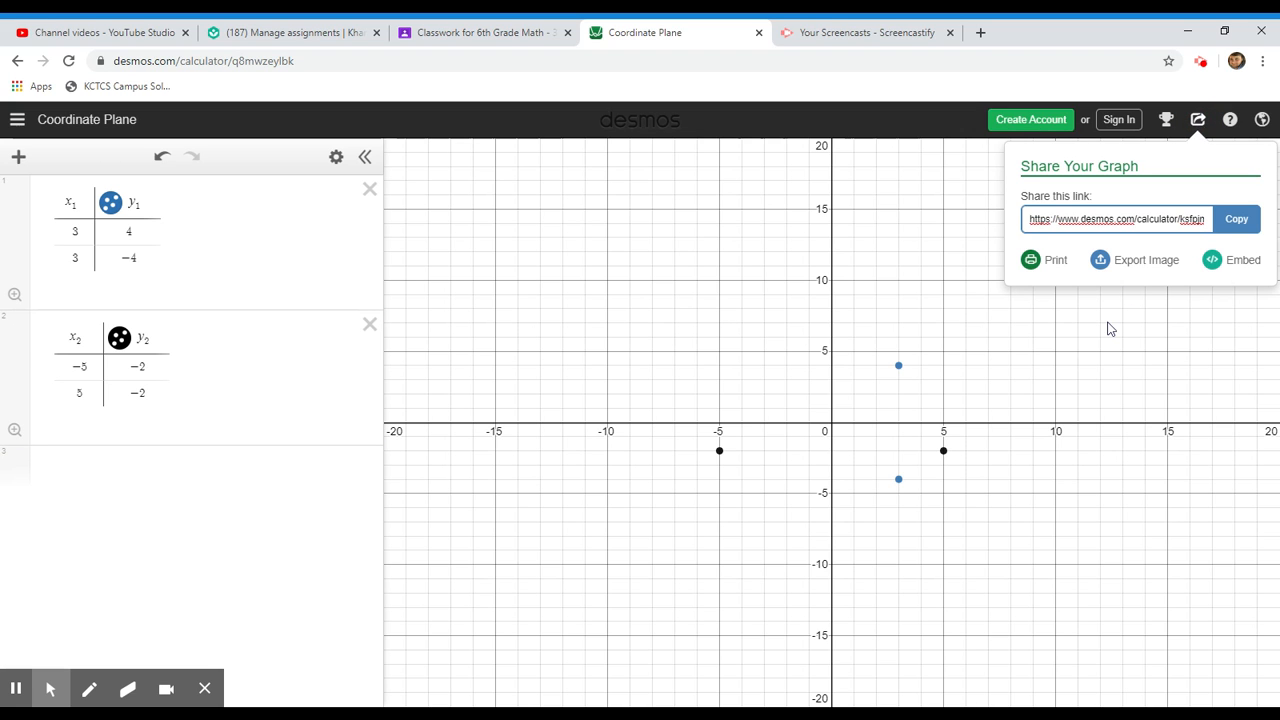
left_click(1156, 271)
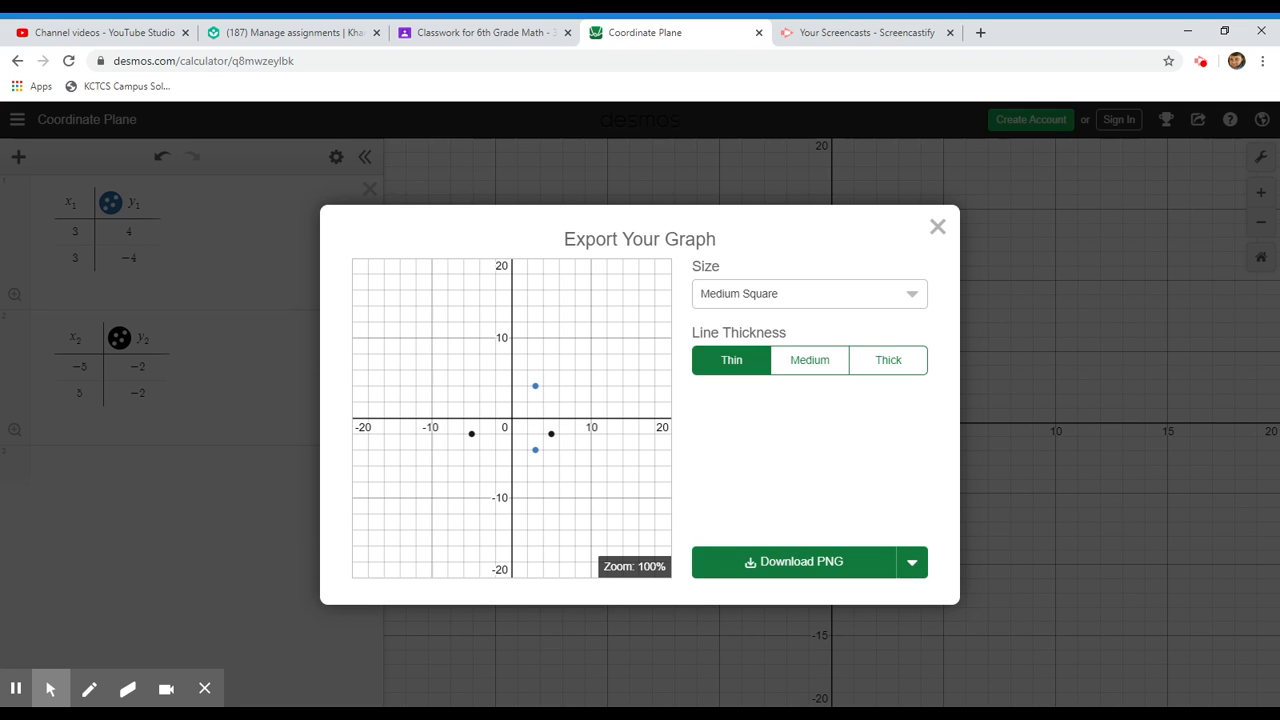
left_click(912, 563)
left_click(913, 565)
left_click(858, 300)
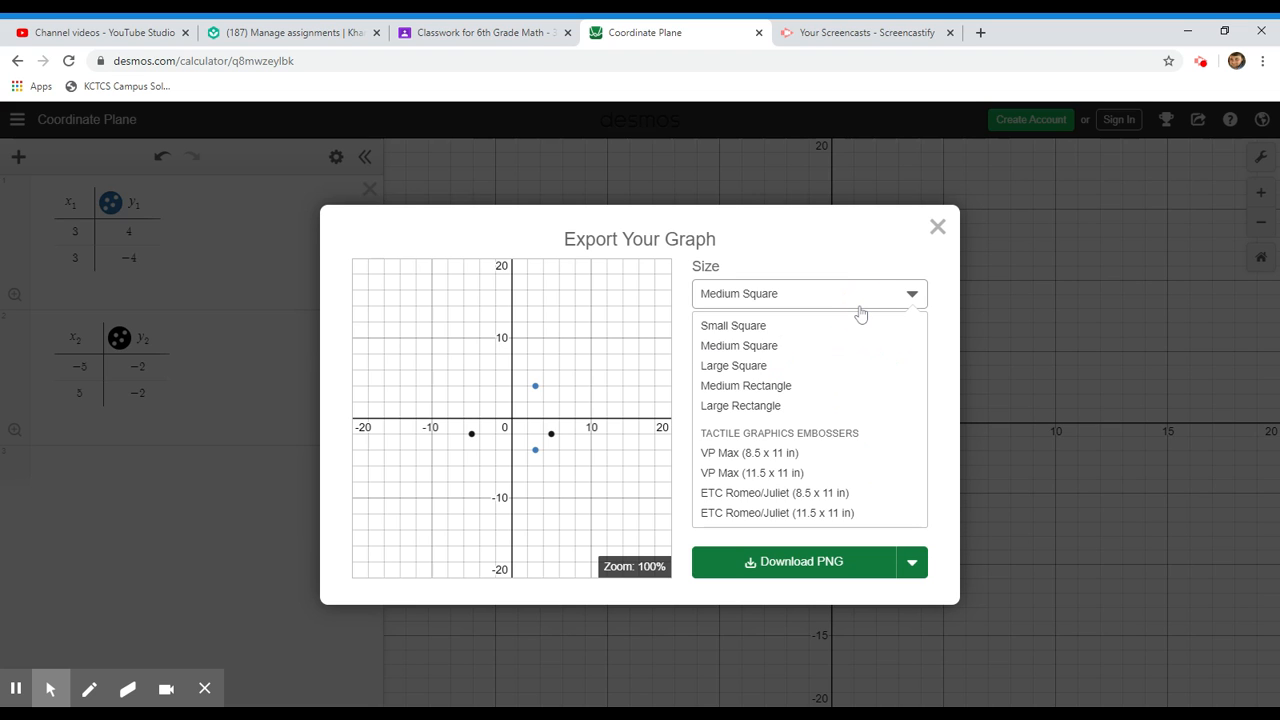
left_click(859, 305)
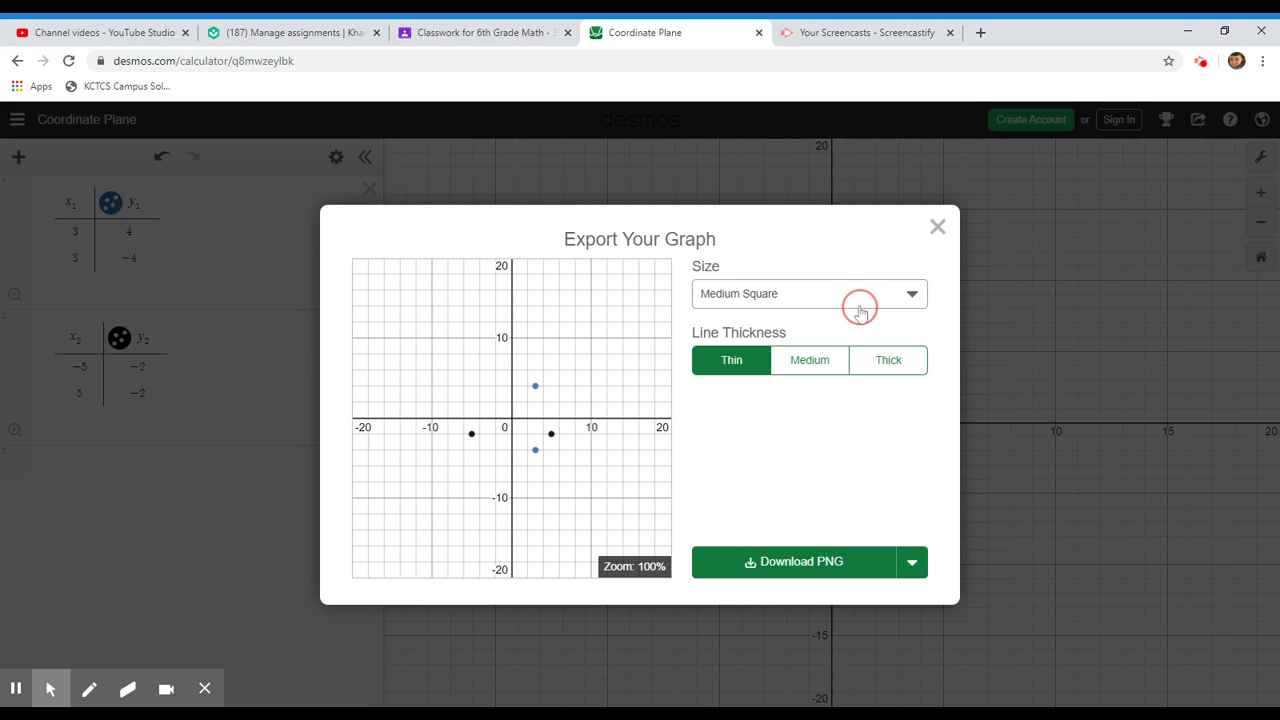
left_click(936, 228)
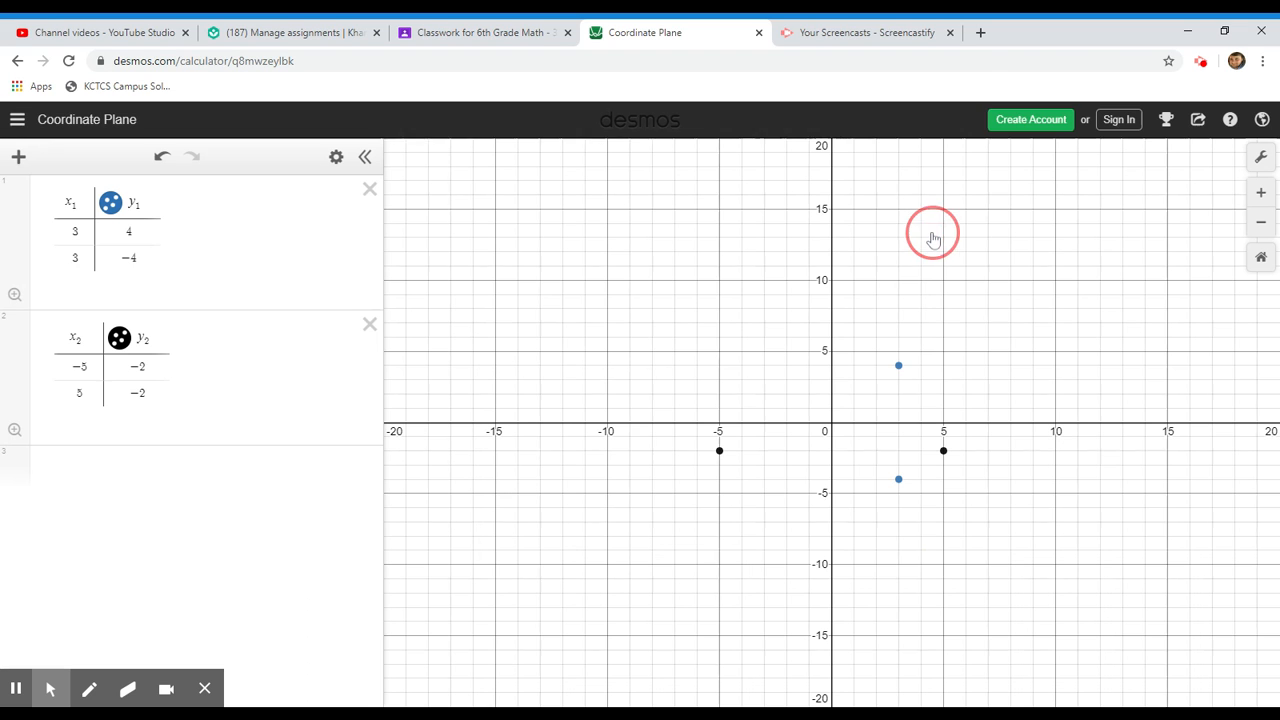
Copy the share link of the Coordinate Plane graph.
left_click(1199, 122)
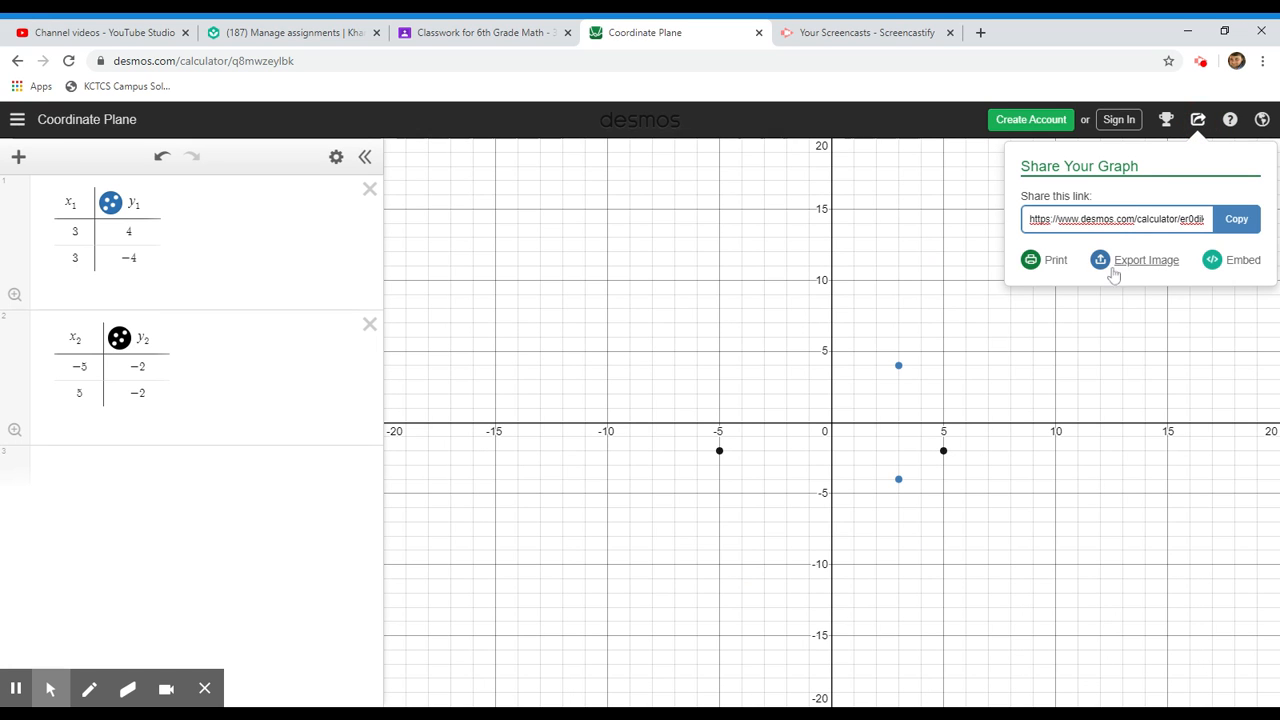
left_click(1245, 220)
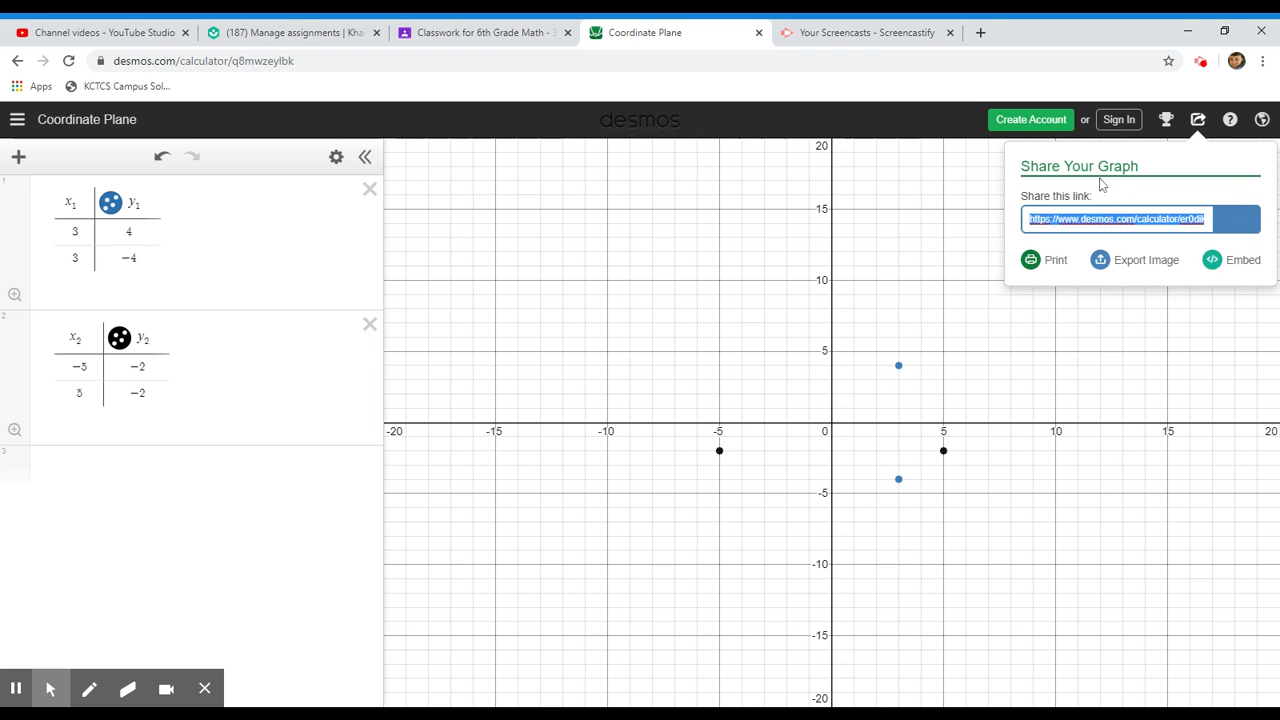
Switch to Google Classroom and open the Cyber Day 16 - Reflecting Points on the Coordinate Plane assignment in the 1st Period class.
left_click(554, 28)
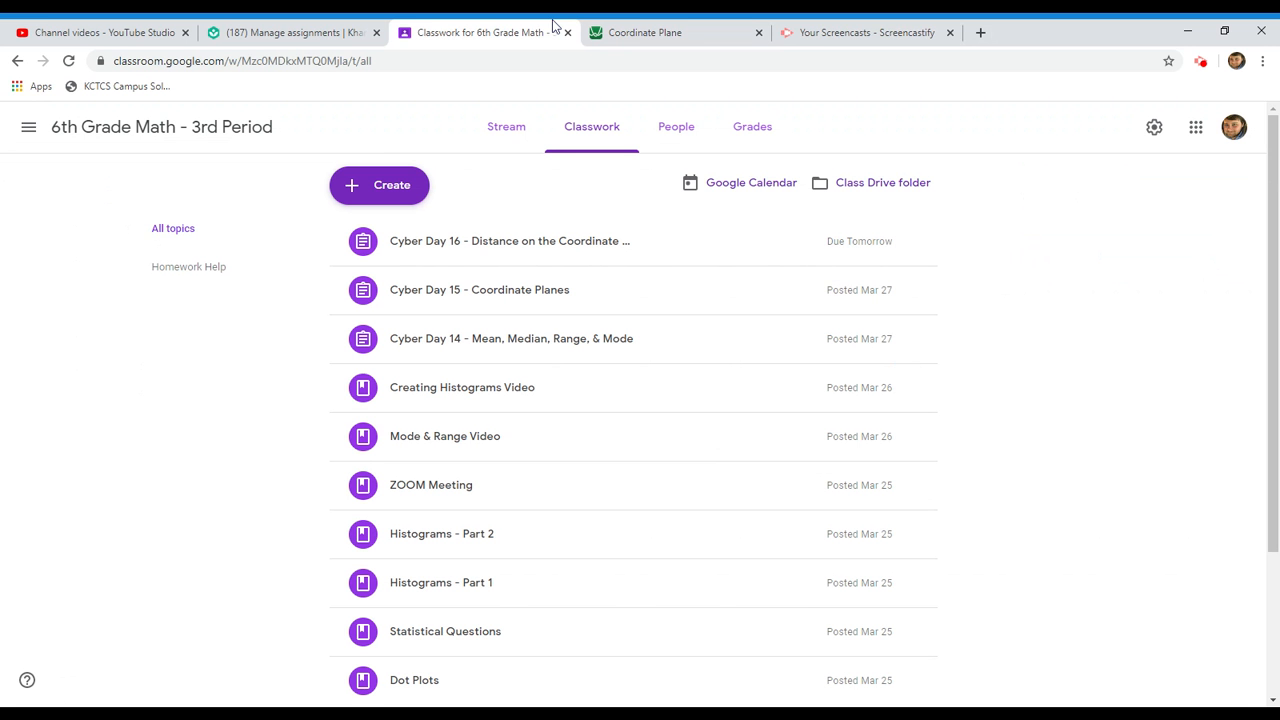
left_click(521, 250)
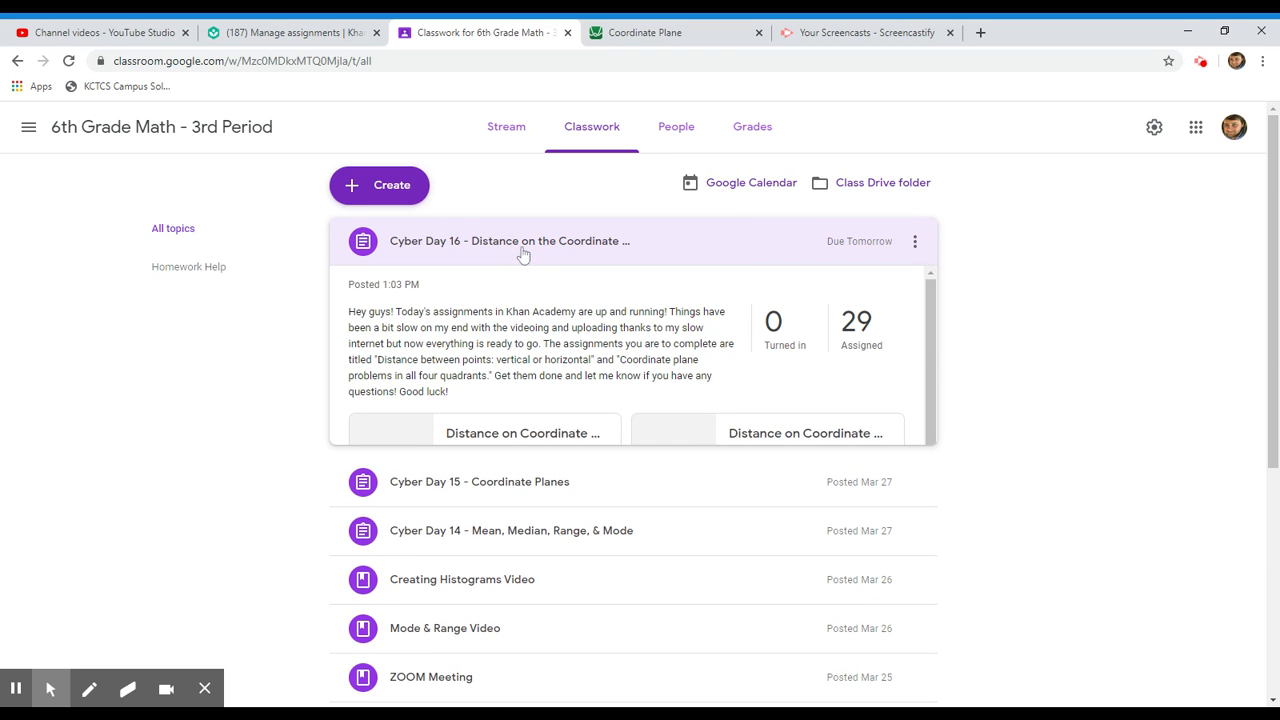
left_click(28, 127)
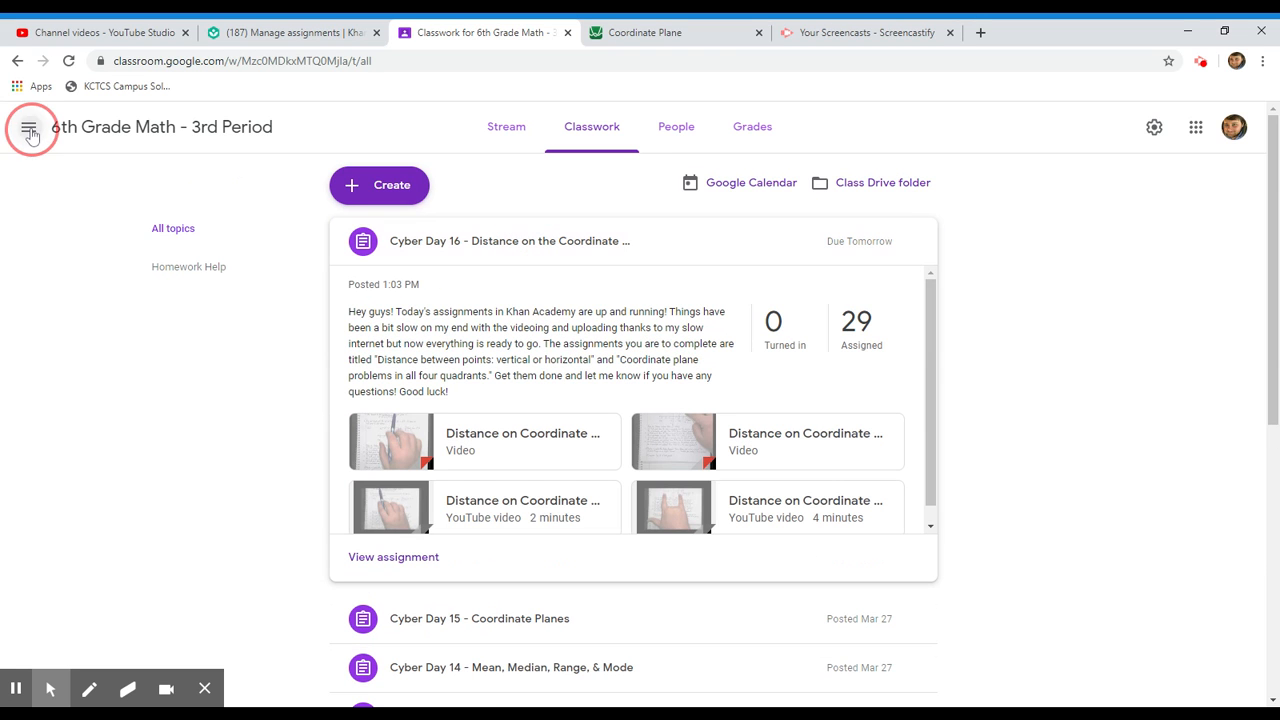
left_click(110, 302)
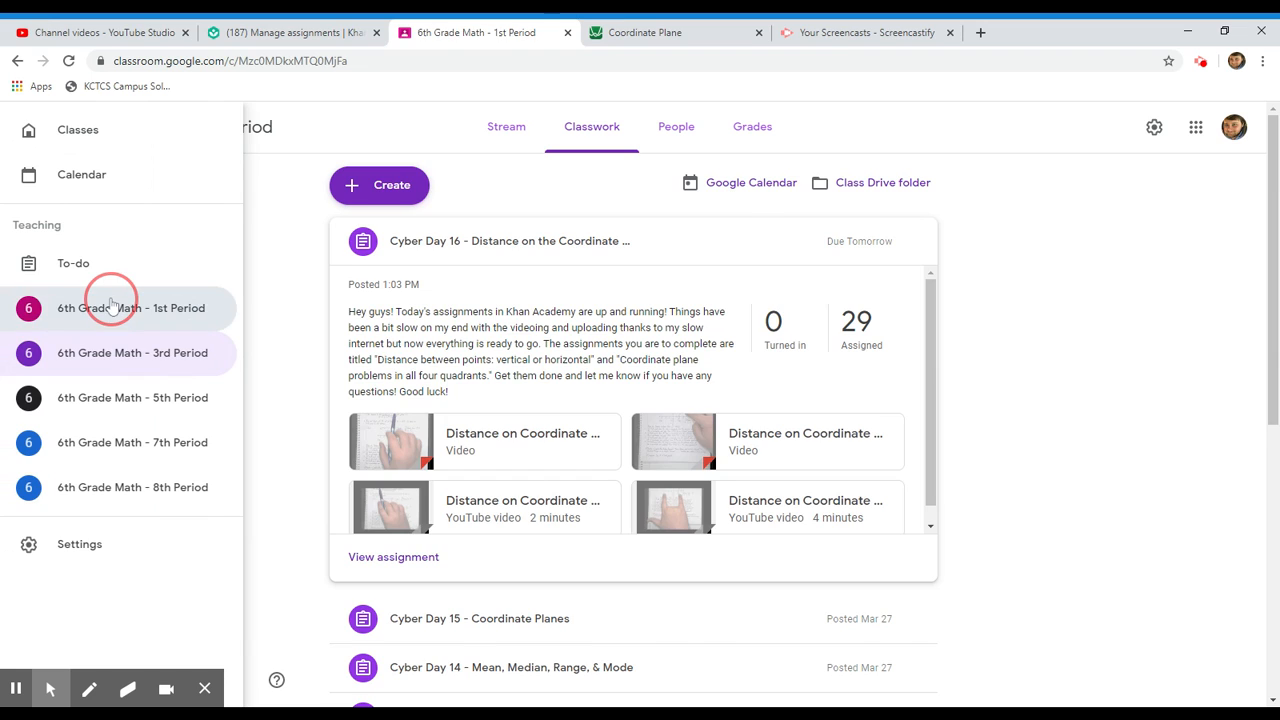
left_click(703, 489)
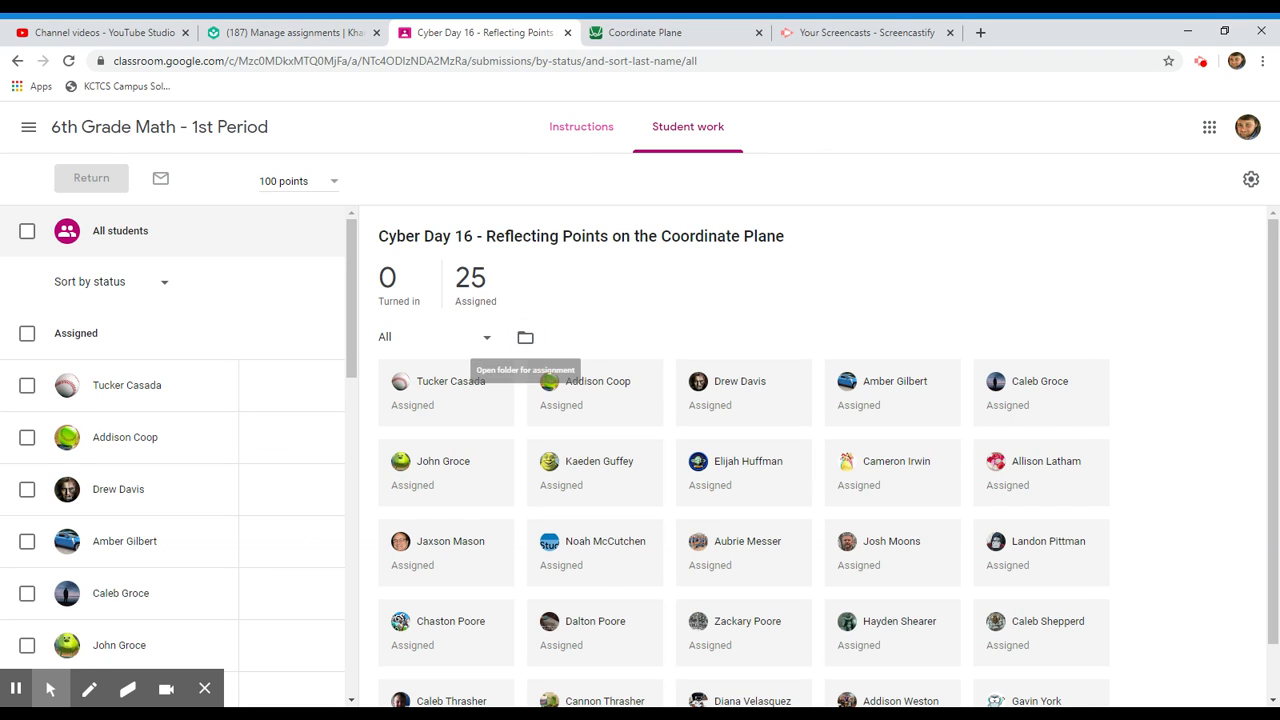
View the assignment's instructions and student work, and return to the Coordinate Plane graph in Desmos.
left_click(580, 135)
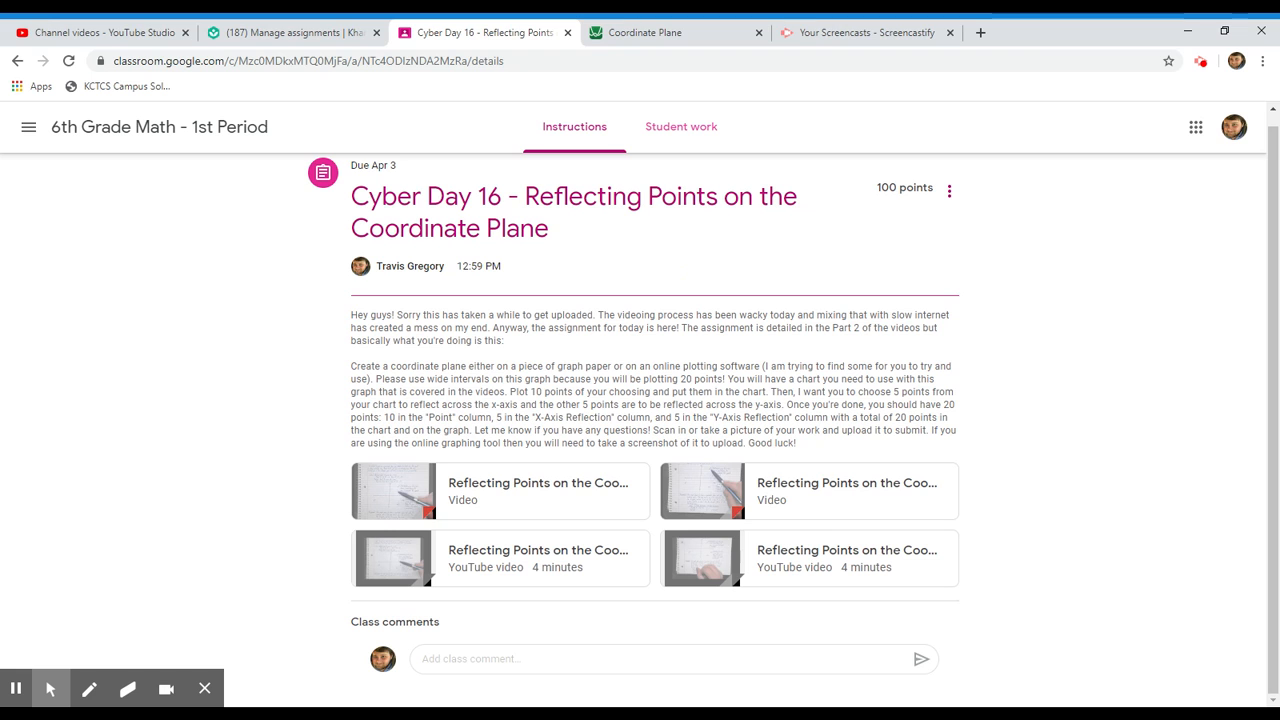
left_click(686, 148)
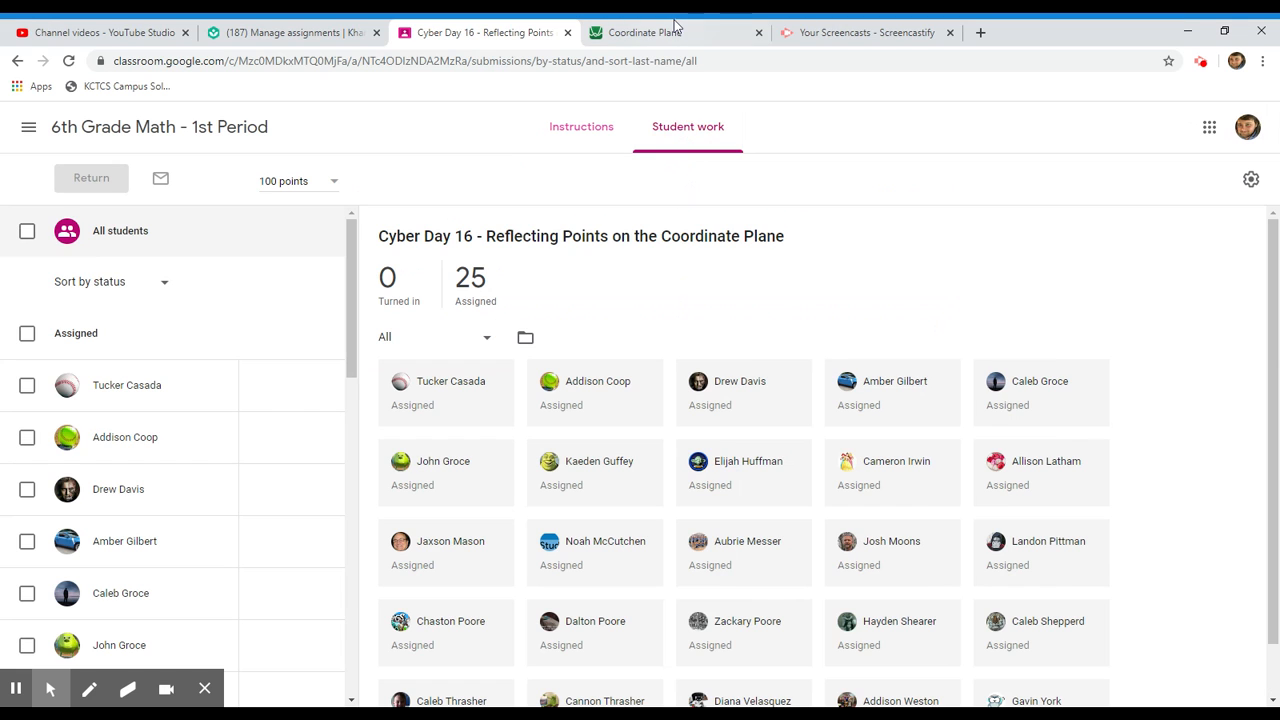
left_click(677, 28)
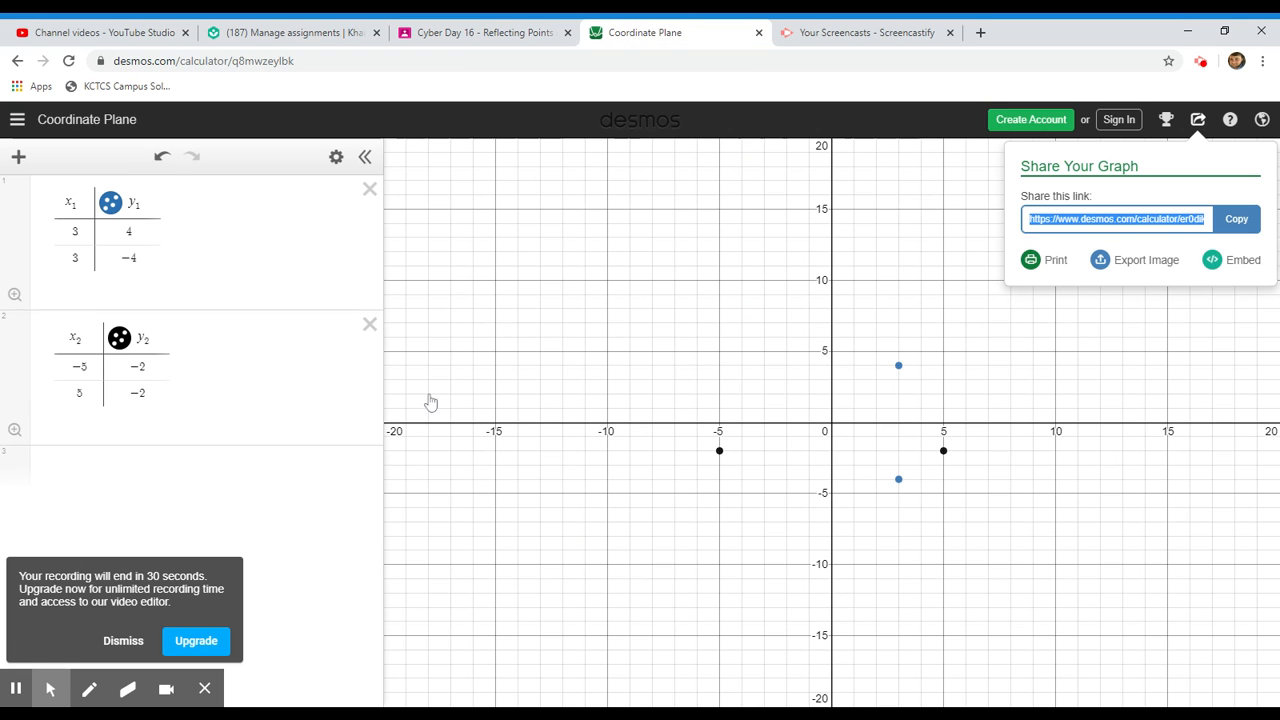